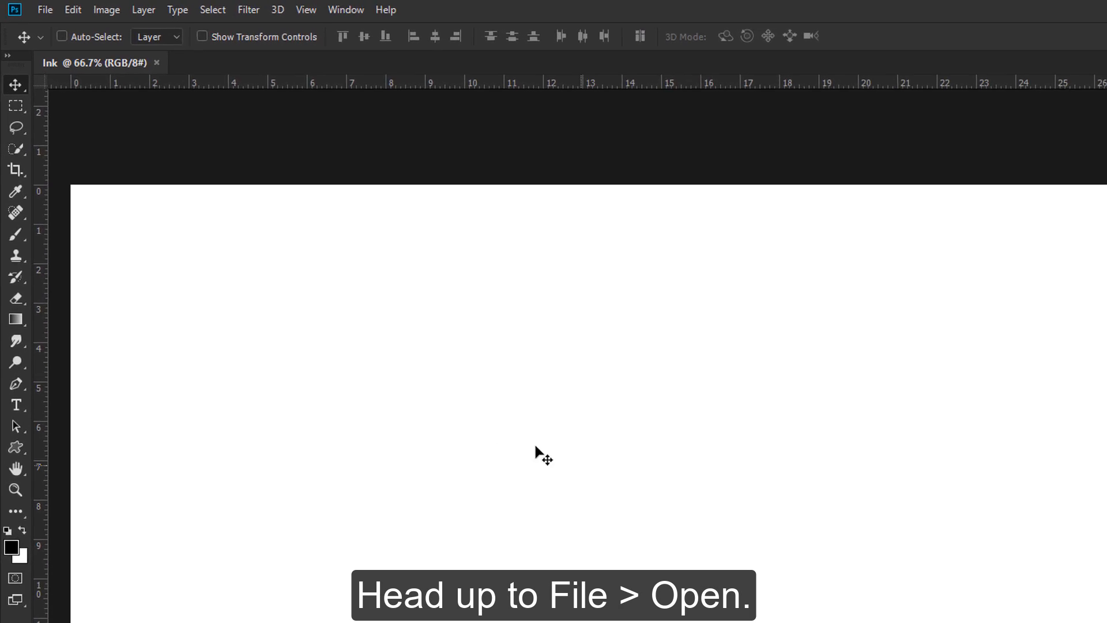
Step: Open the model photo bite_me_6_by_faestock-d2vbv4z from the Ink Stock For Photoshop folder
{"action": "left_click", "coordinate": [64, 19]}
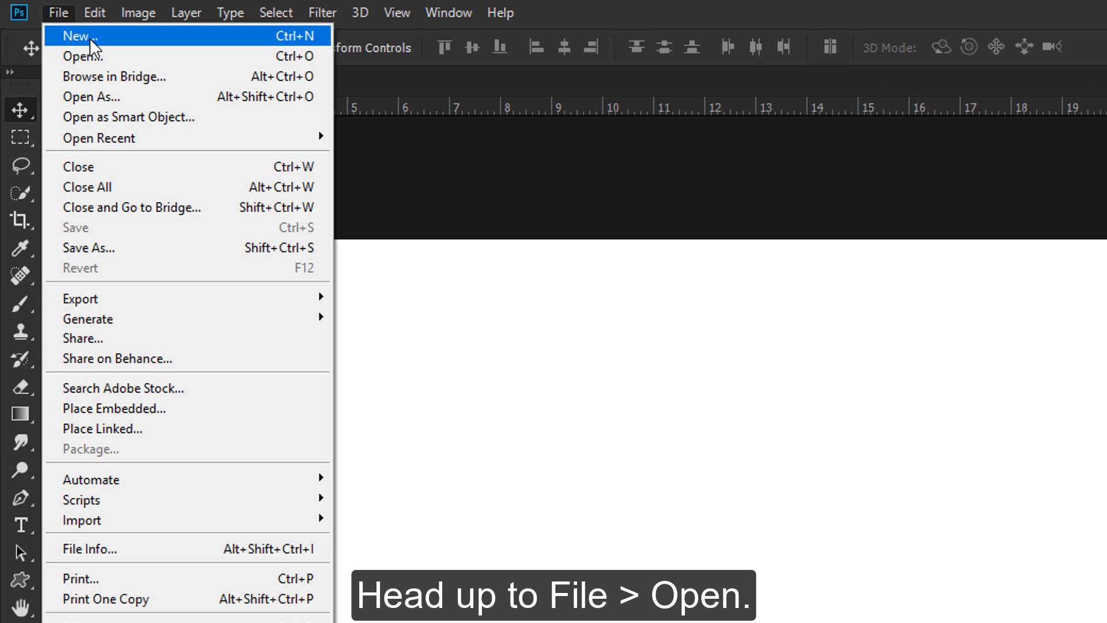
{"action": "left_click", "coordinate": [83, 57]}
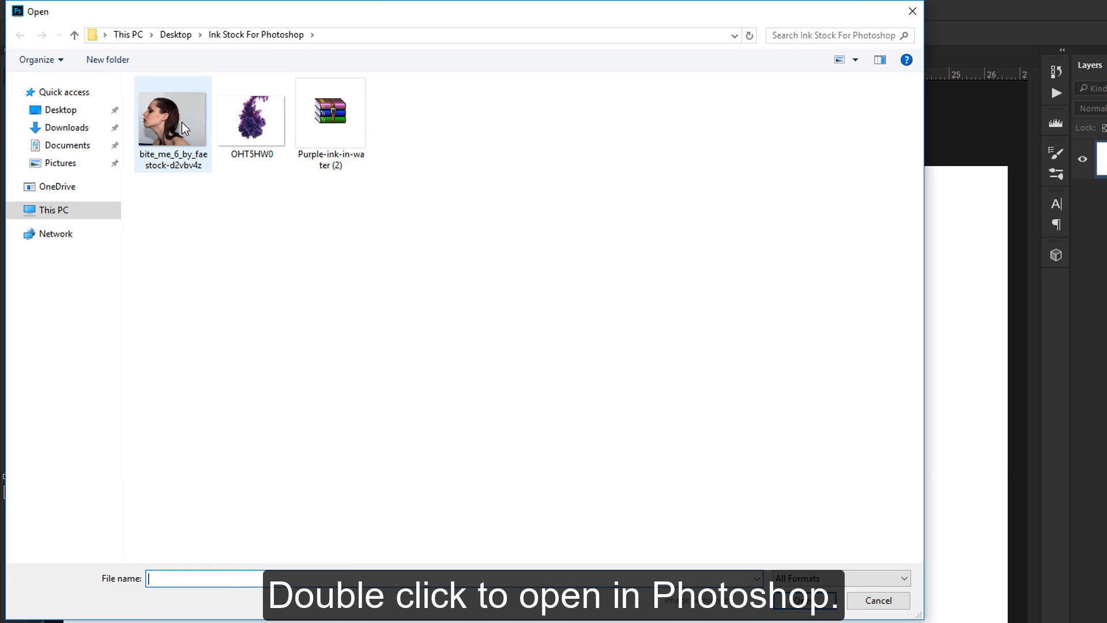
{"action": "double_click", "coordinate": [182, 123]}
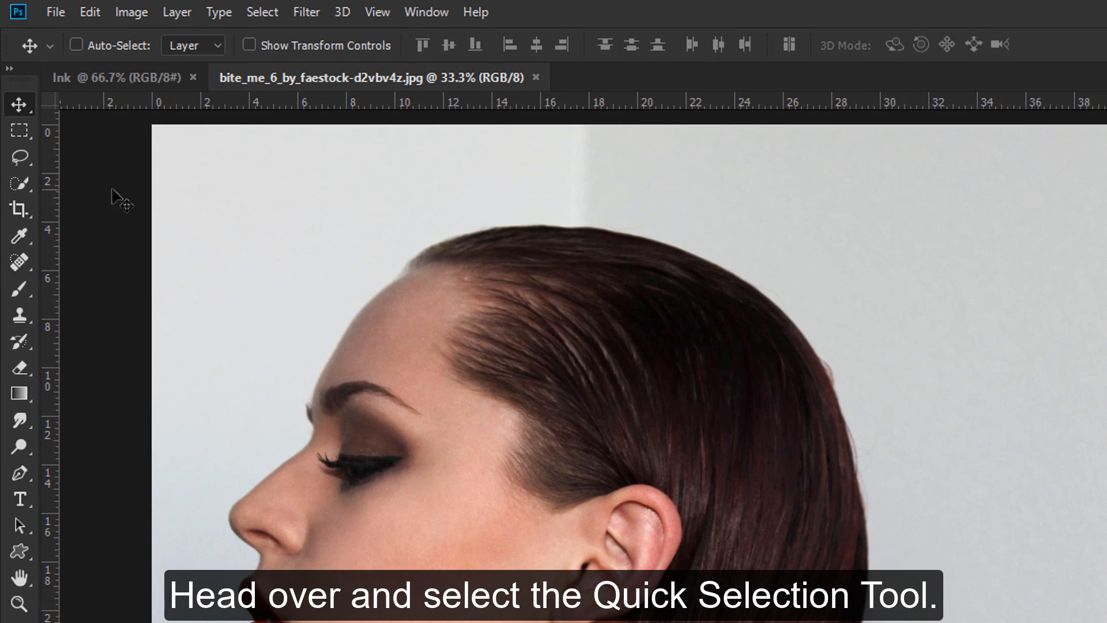
Step: Select the entire model with the Quick Selection tool and hide the background with a layer mask
{"action": "left_click", "coordinate": [19, 183]}
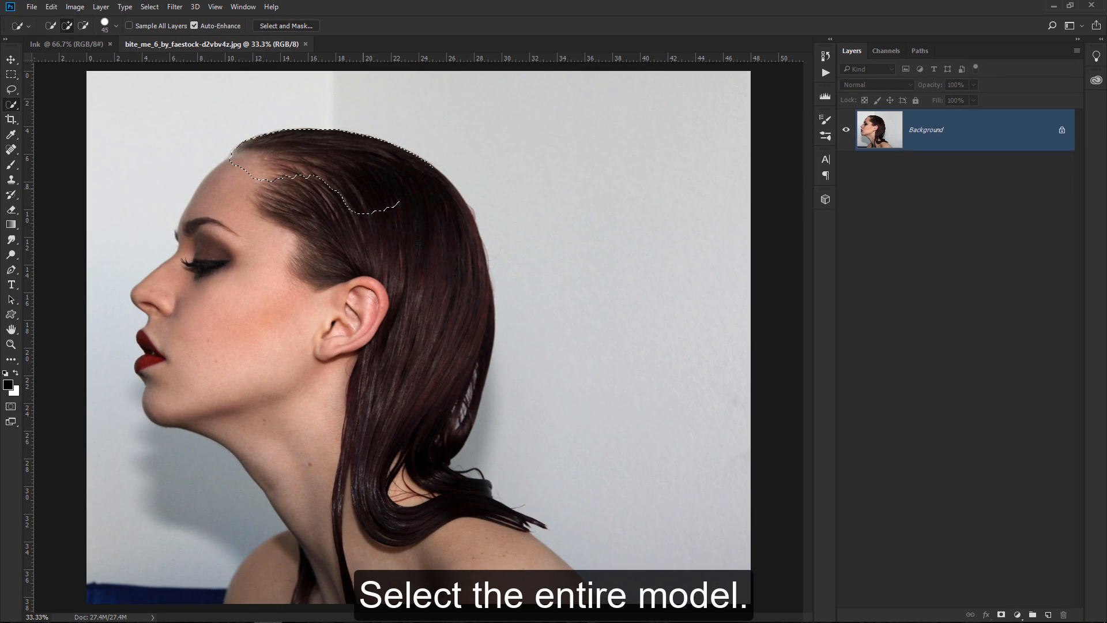
{"action": "mouse_move", "coordinate": [417, 243]}
{"action": "left_mouse_down"}
{"action": "mouse_move", "coordinate": [434, 309]}
{"action": "mouse_move", "coordinate": [376, 486]}
{"action": "left_mouse_up"}
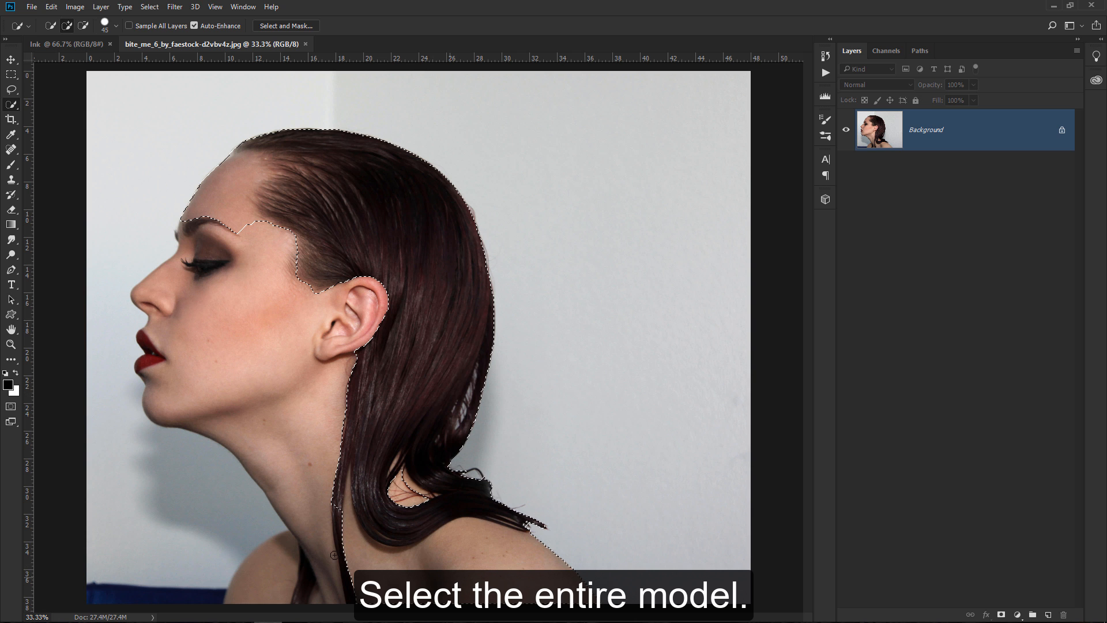
{"action": "mouse_move", "coordinate": [391, 483]}
{"action": "left_mouse_down"}
{"action": "mouse_move", "coordinate": [303, 457]}
{"action": "mouse_move", "coordinate": [245, 416]}
{"action": "left_mouse_up"}
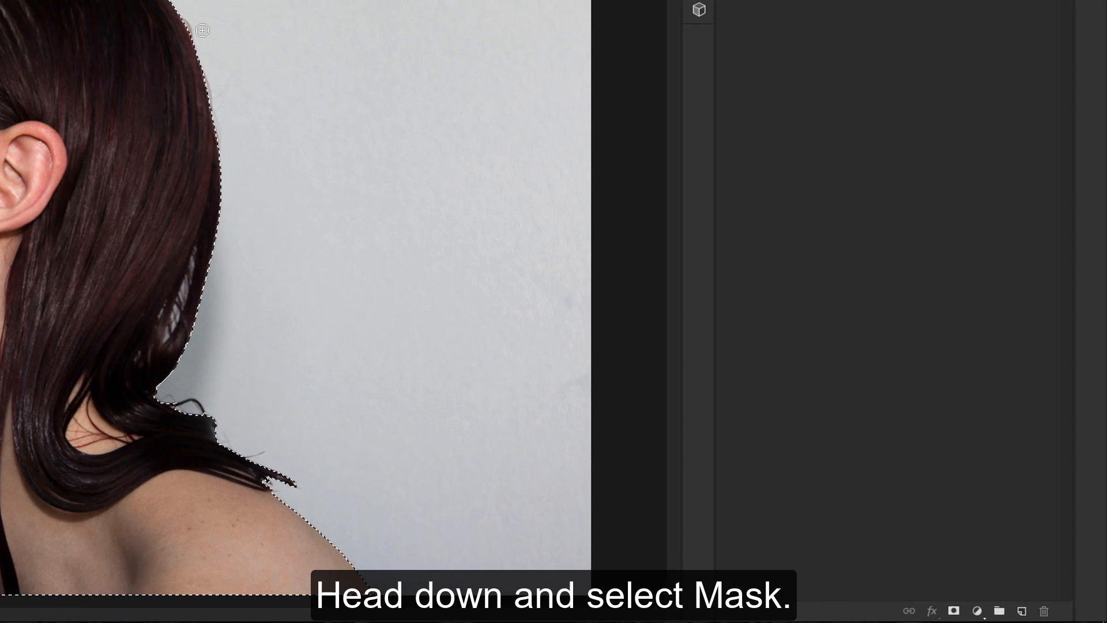
{"action": "left_click", "coordinate": [952, 610]}
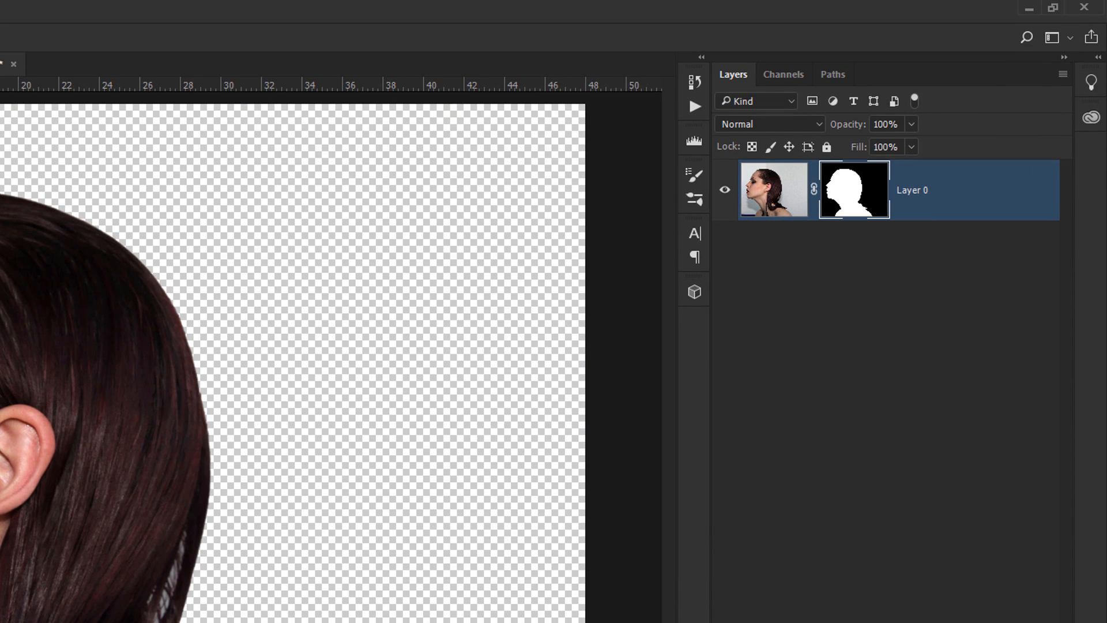
Step: Convert the masked model layer to a smart object and copy it into the Ink document with the Move tool
{"action": "right_click", "coordinate": [925, 206]}
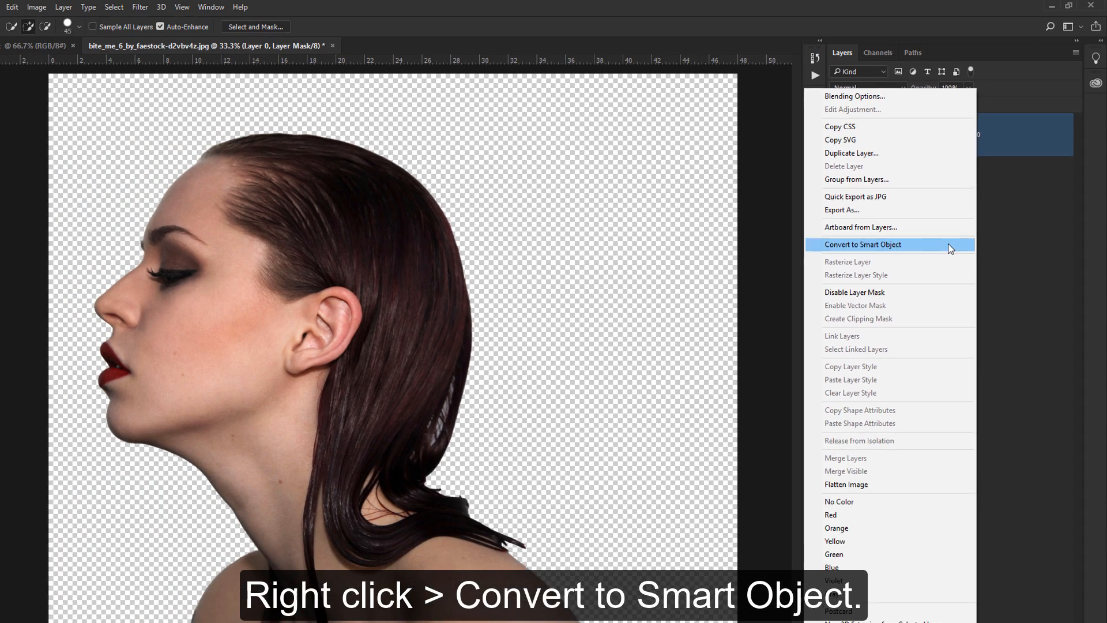
{"action": "left_click", "coordinate": [883, 345]}
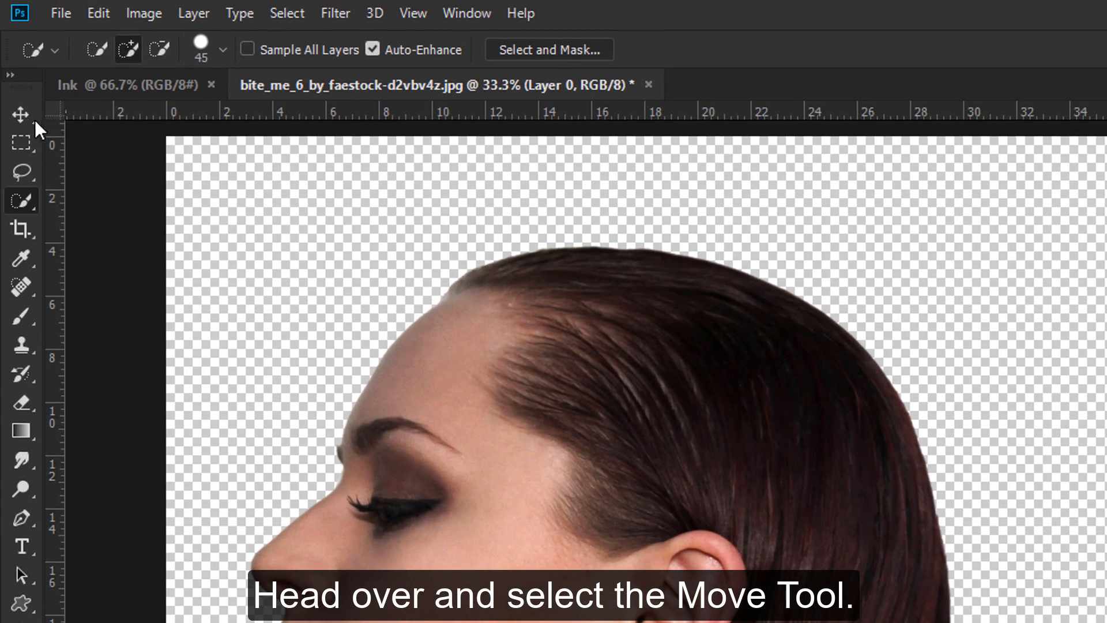
{"action": "left_click", "coordinate": [20, 113]}
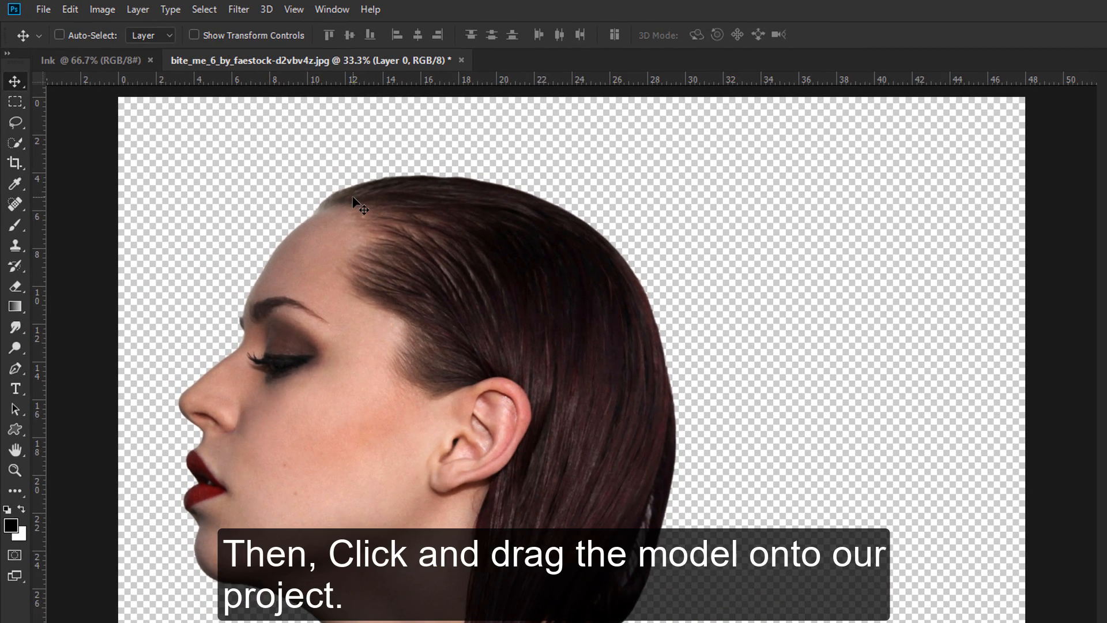
{"action": "mouse_move", "coordinate": [353, 199]}
{"action": "left_mouse_down"}
{"action": "mouse_move", "coordinate": [260, 104]}
{"action": "mouse_move", "coordinate": [147, 43]}
{"action": "mouse_move", "coordinate": [129, 62]}
{"action": "mouse_move", "coordinate": [304, 173]}
{"action": "left_mouse_up"}
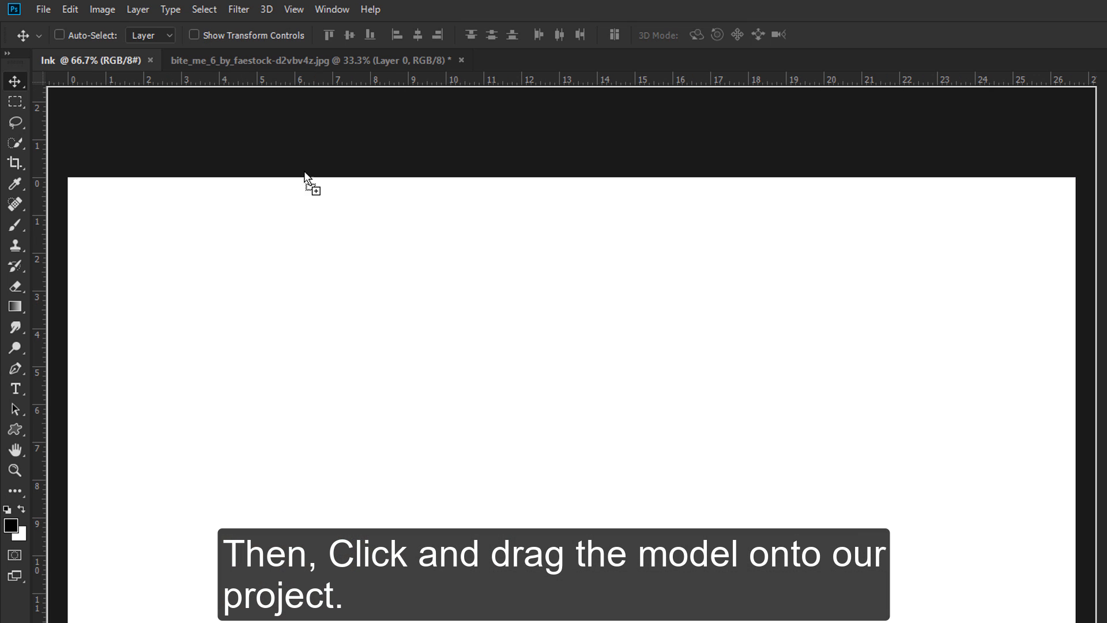
{"action": "left_click_drag", "start_coordinate": [588, 440], "coordinate": [591, 447]}
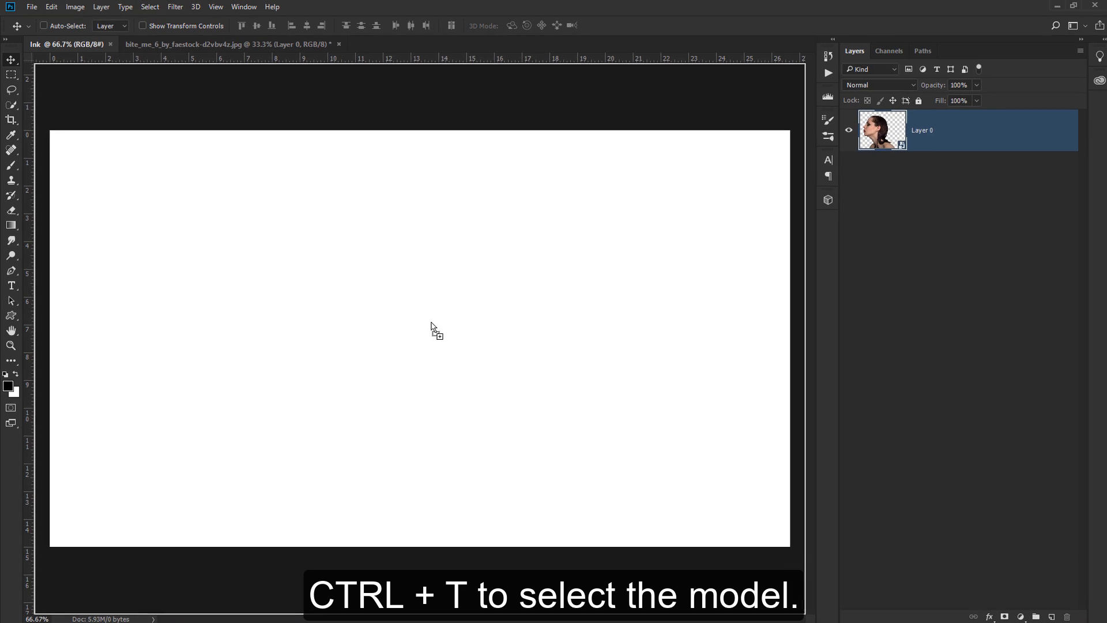
Step: Scale the model proportionally to about 41% and position it near the center of the canvas
{"action": "key", "text": "ctrl+t"}
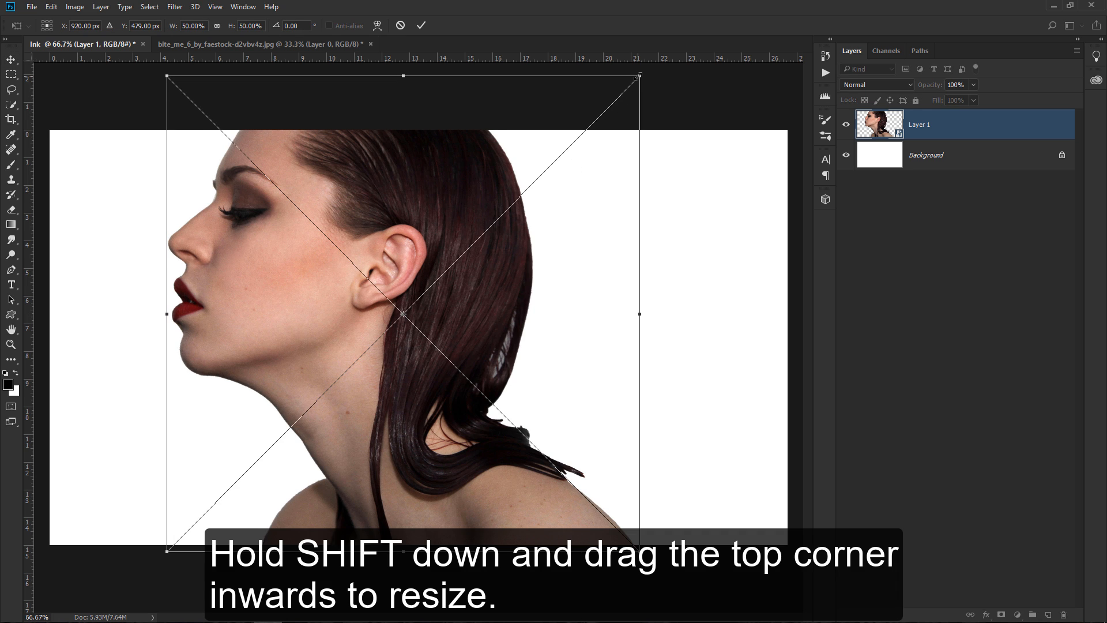
{"action": "left_click_drag", "start_coordinate": [639, 75], "coordinate": [537, 151]}
{"action": "left_click_drag", "start_coordinate": [435, 220], "coordinate": [447, 219]}
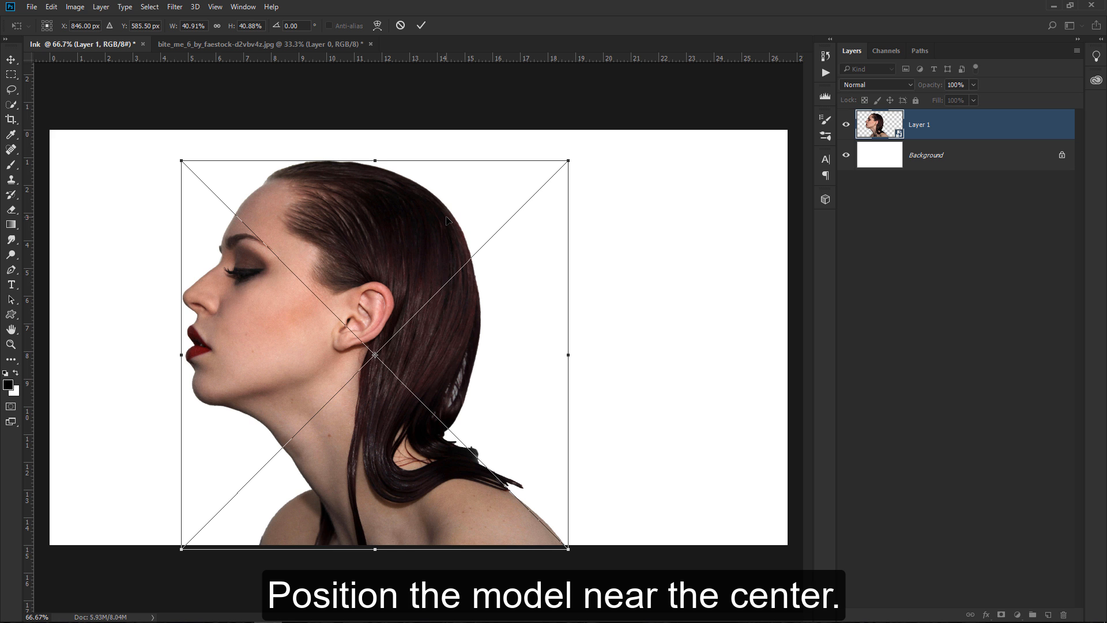
{"action": "left_click", "coordinate": [420, 29]}
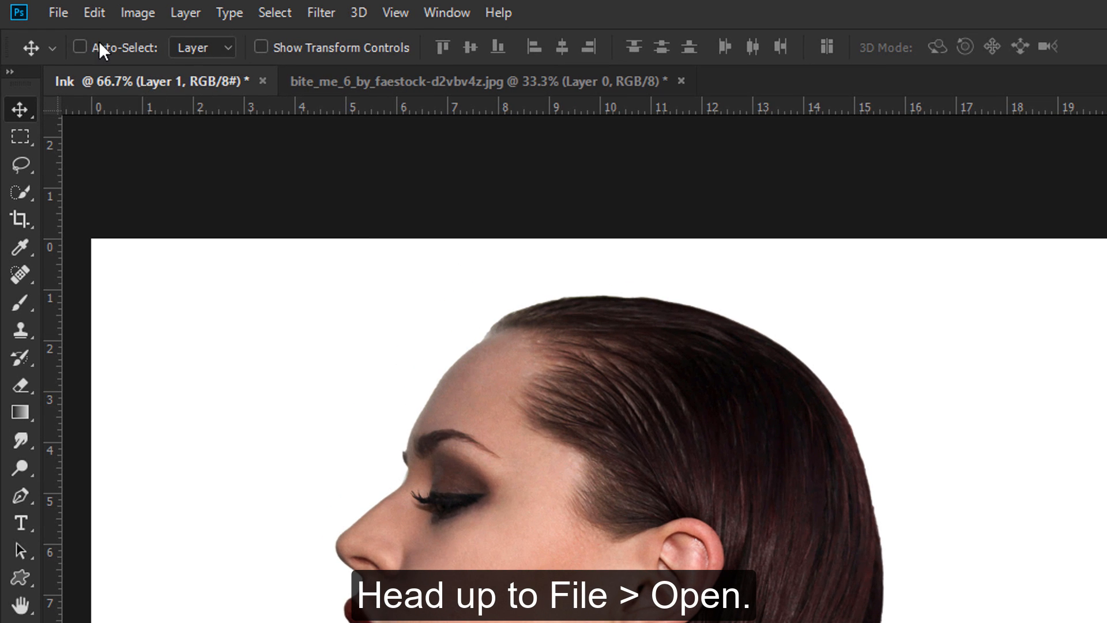
Step: Open OHT5HW0.jpg and select its white background using Color Range with Sampled Colors and a fuzziness of 124
{"action": "left_click", "coordinate": [57, 12]}
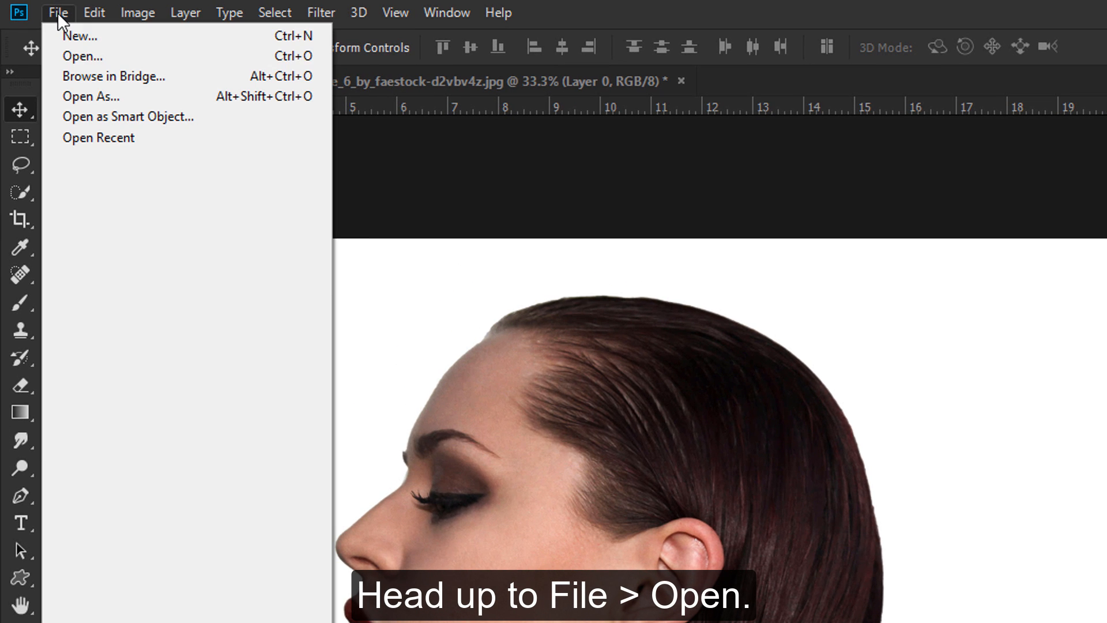
{"action": "left_click", "coordinate": [71, 58]}
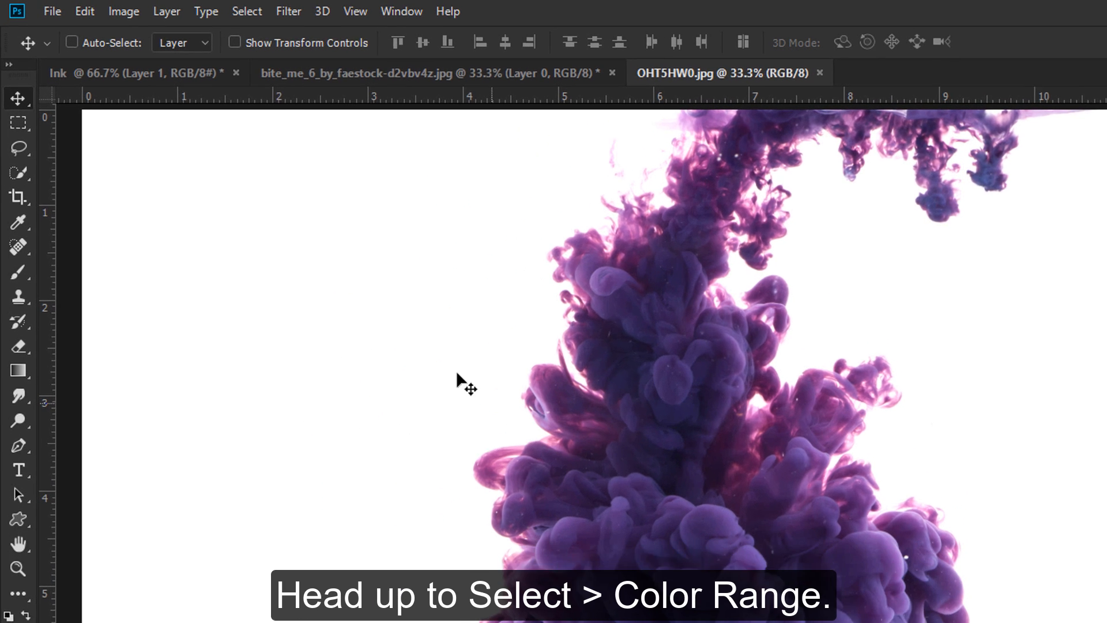
{"action": "left_click", "coordinate": [271, 9]}
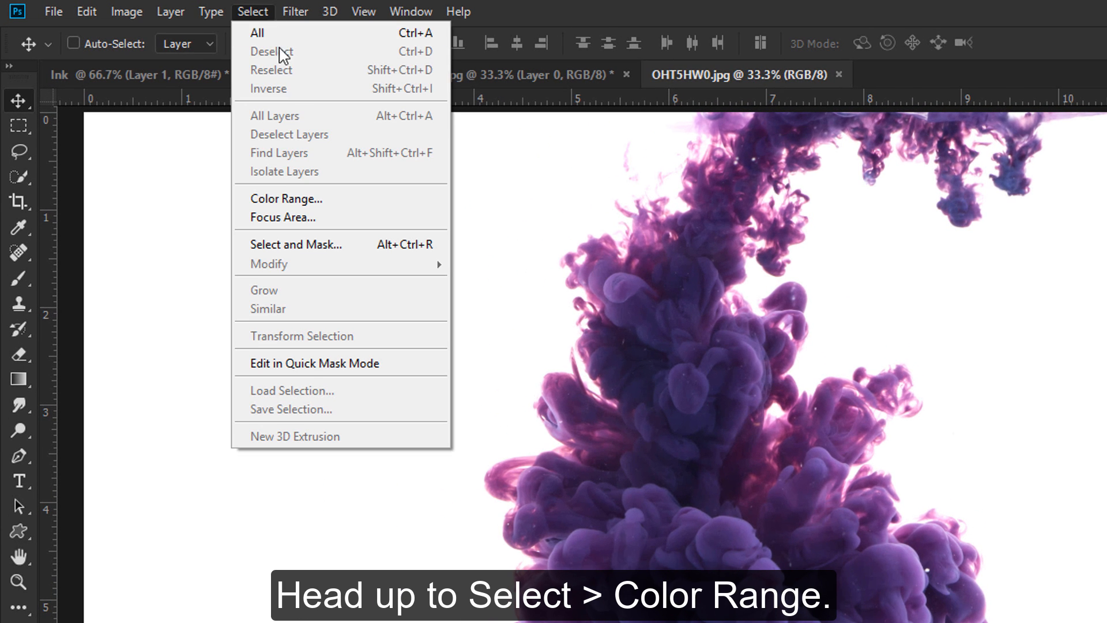
{"action": "left_click", "coordinate": [321, 194]}
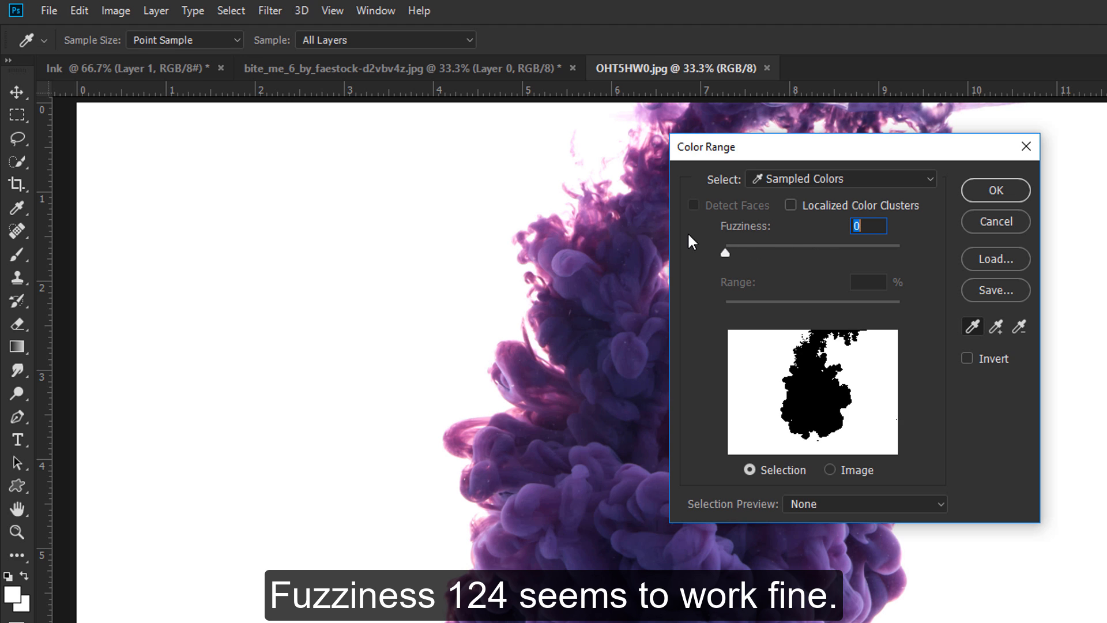
{"action": "left_click_drag", "start_coordinate": [742, 240], "coordinate": [835, 246]}
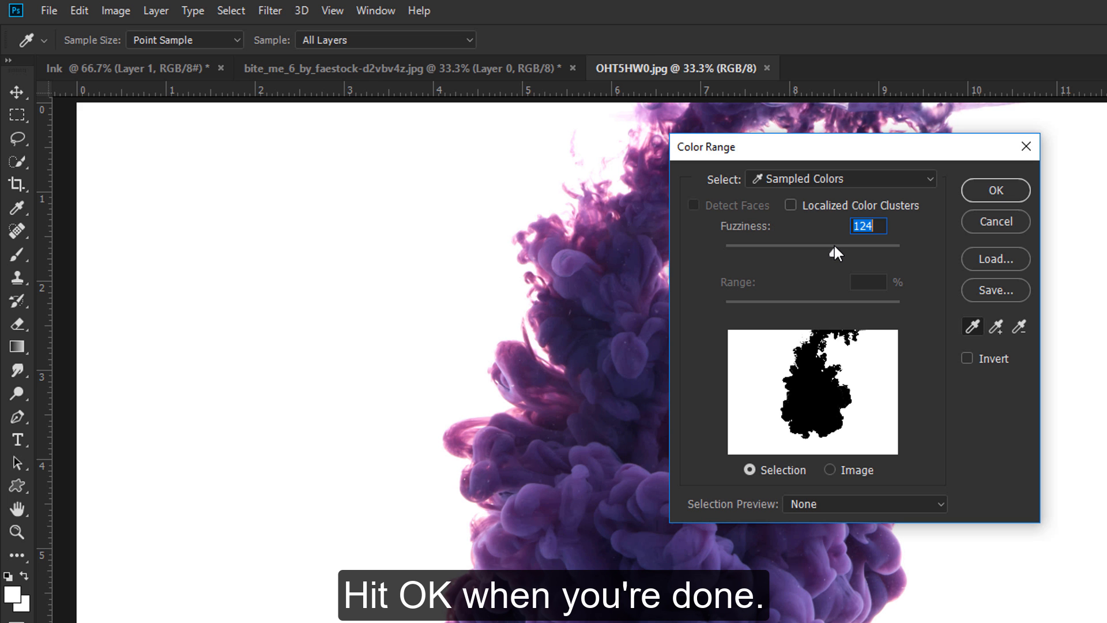
{"action": "left_click", "coordinate": [1009, 189]}
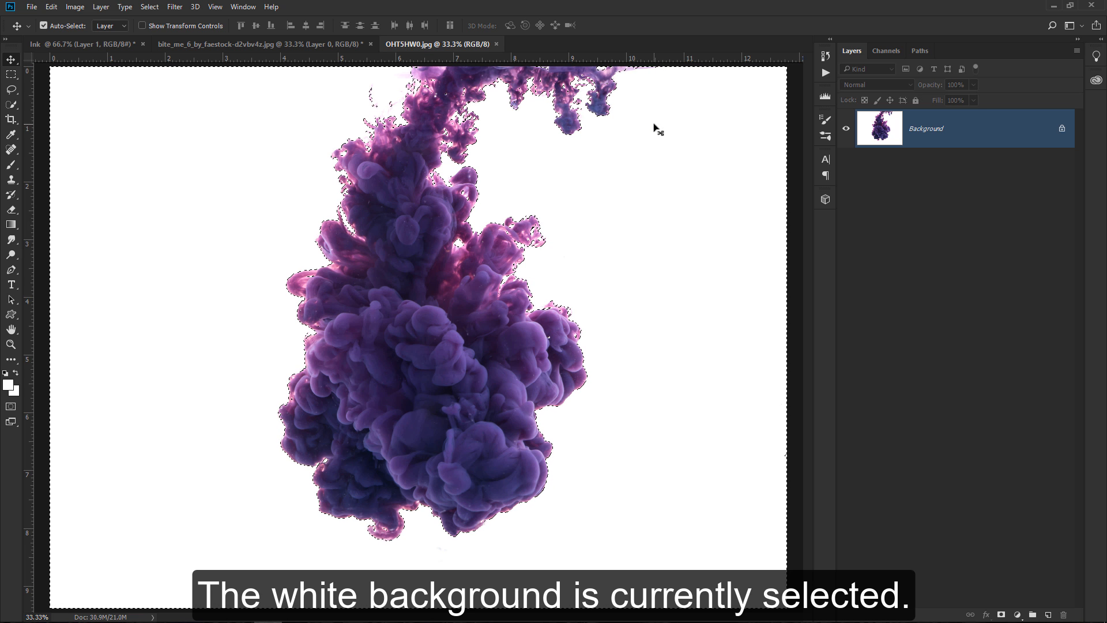
Step: Invert the selection to the purple ink and copy the ink into the Ink document with the Move tool
{"action": "key", "text": "ctrl+shift+i"}
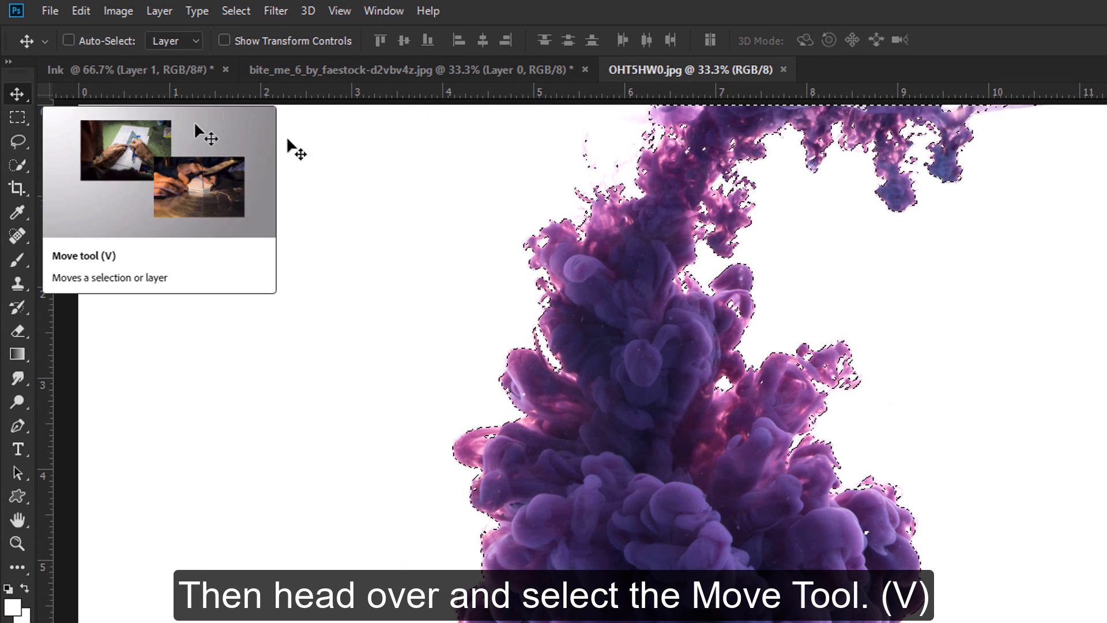
{"action": "mouse_move", "coordinate": [658, 233]}
{"action": "left_mouse_down"}
{"action": "mouse_move", "coordinate": [455, 178]}
{"action": "mouse_move", "coordinate": [200, 75]}
{"action": "left_mouse_up"}
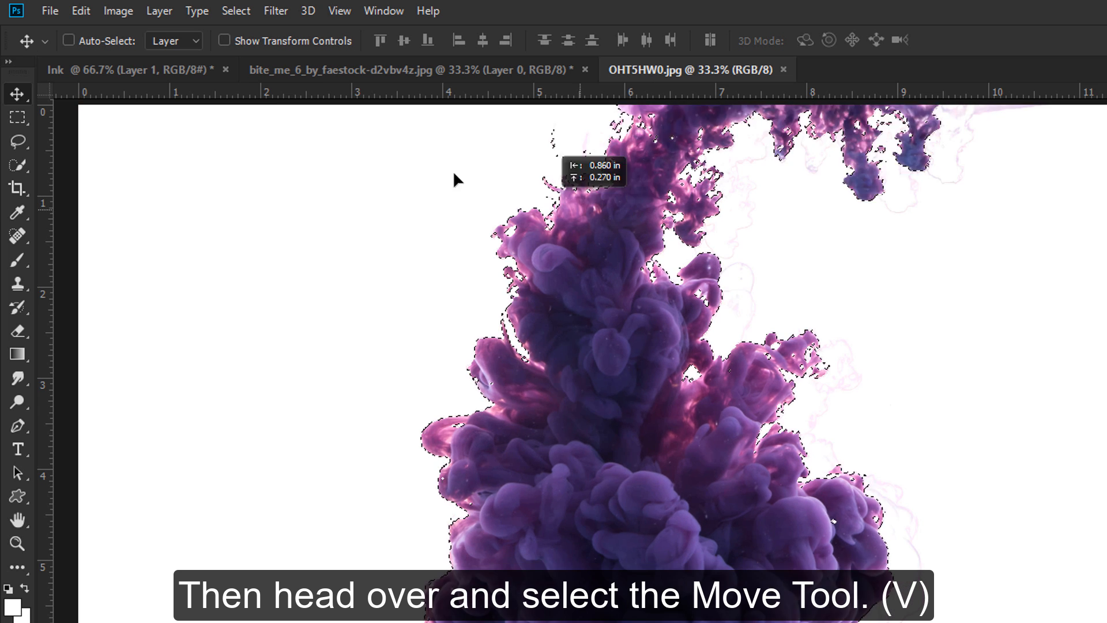
{"action": "left_click_drag", "start_coordinate": [127, 47], "coordinate": [358, 189]}
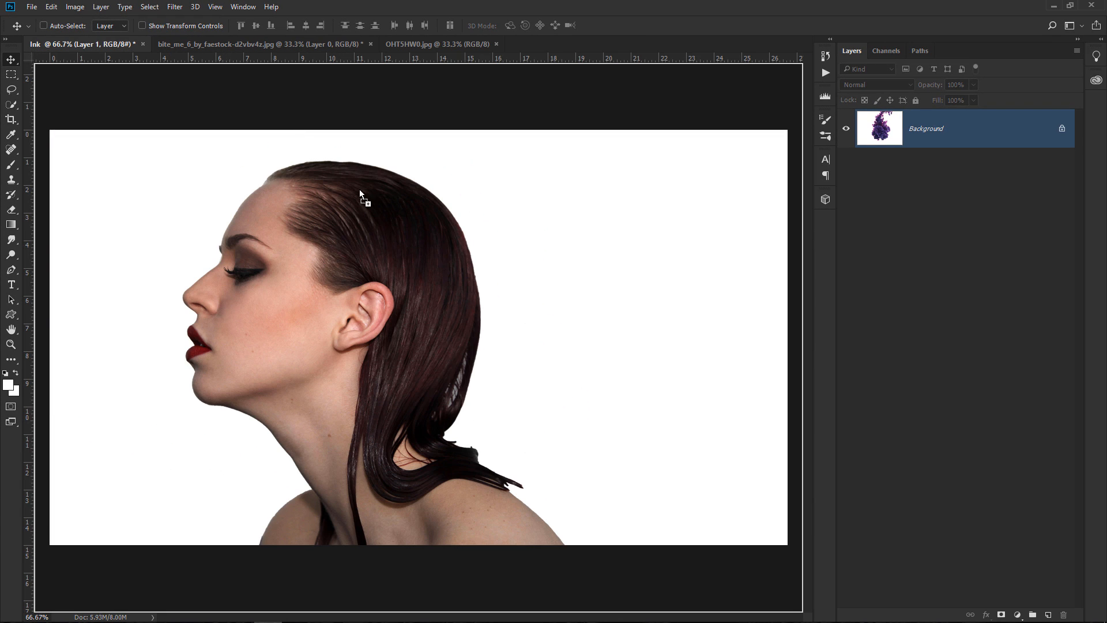
{"action": "left_click_drag", "start_coordinate": [445, 307], "coordinate": [445, 307]}
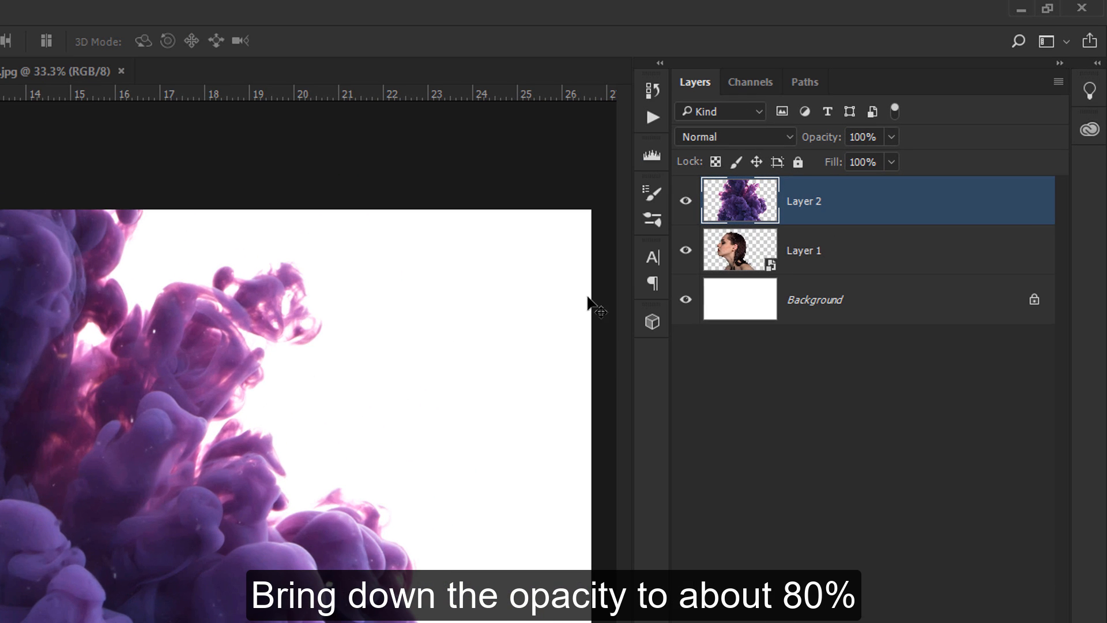
Step: Set the ink layer's opacity to 80% and flip the ink horizontally in Free Transform
{"action": "left_click_drag", "start_coordinate": [827, 144], "coordinate": [816, 144]}
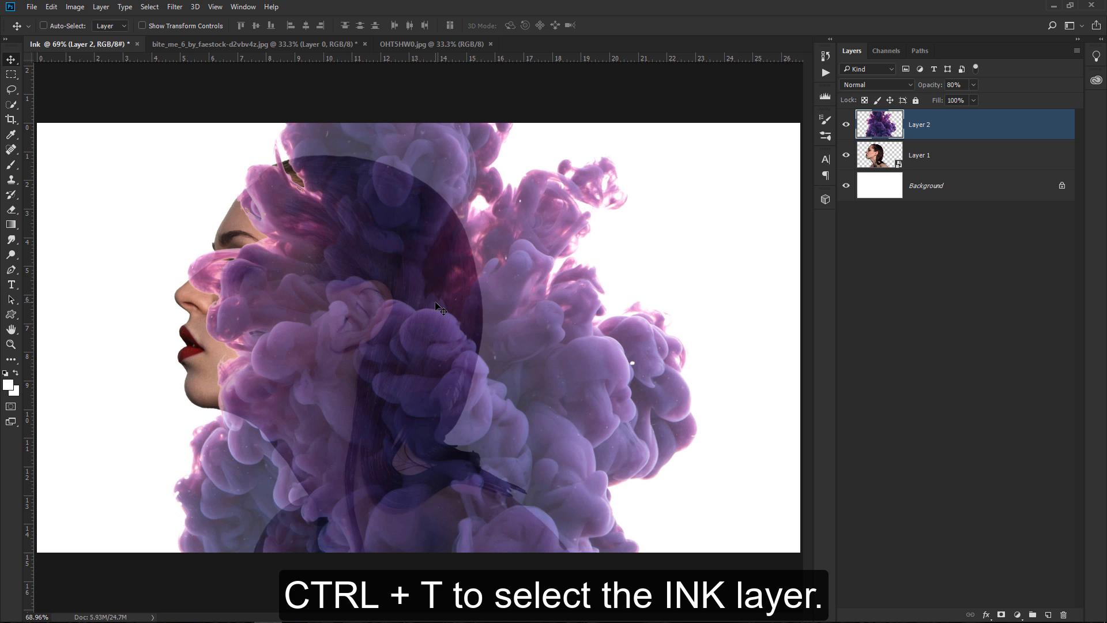
{"action": "key", "text": "ctrl+t"}
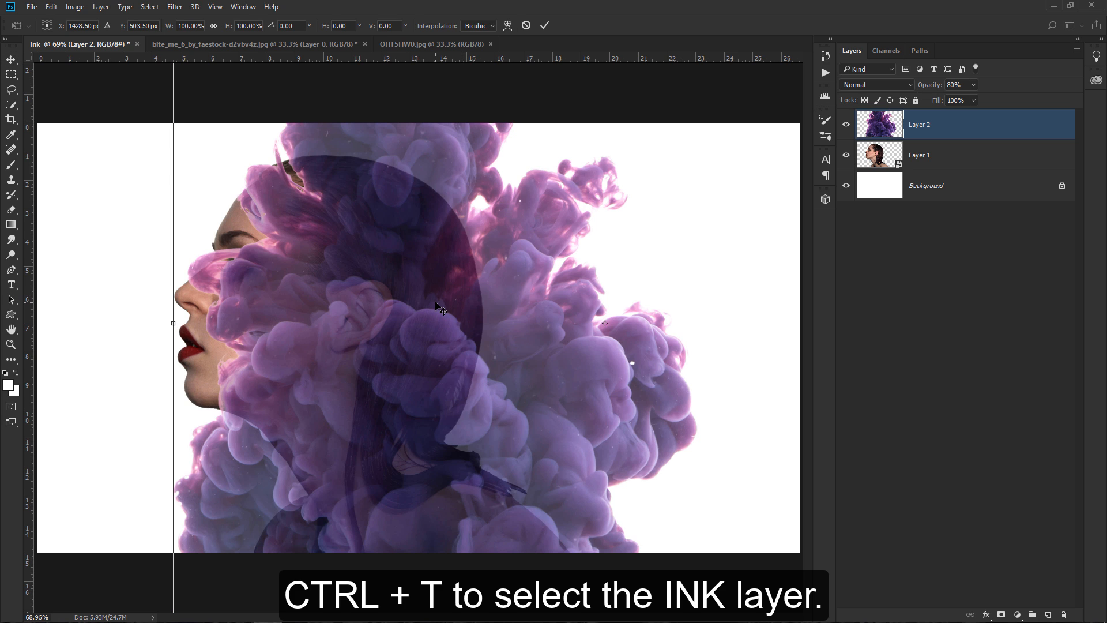
{"action": "right_click", "coordinate": [435, 302]}
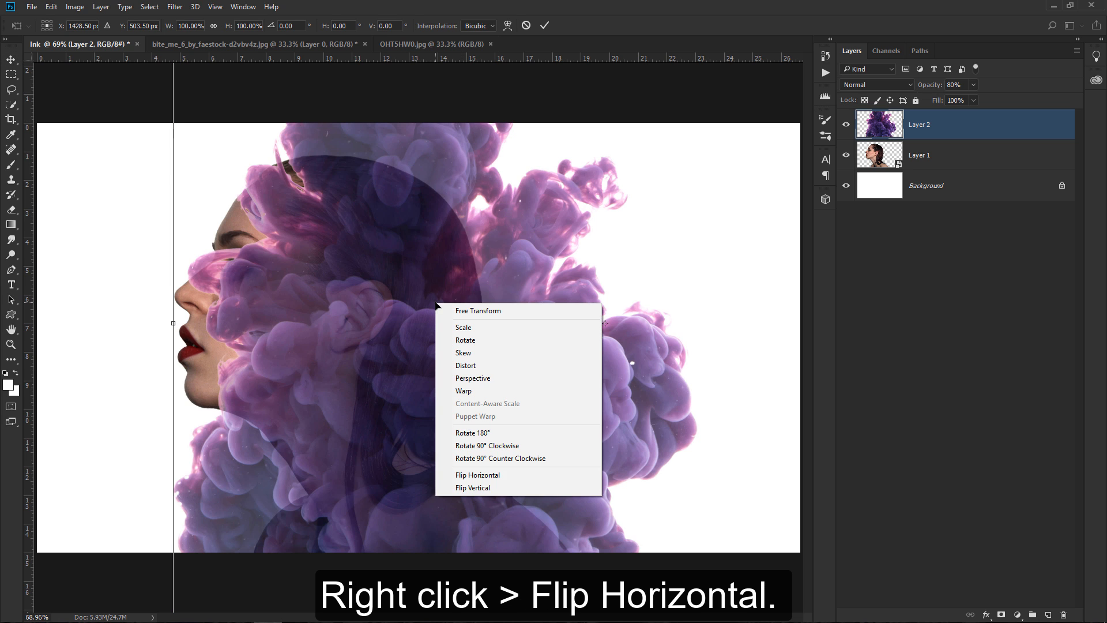
{"action": "left_click", "coordinate": [452, 479]}
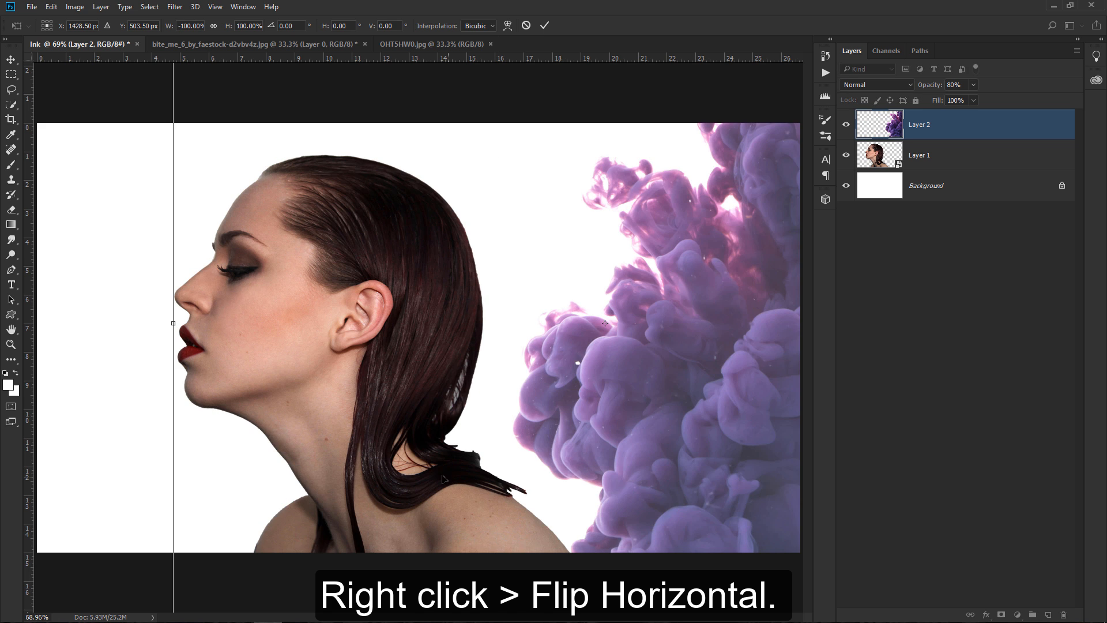
Step: Rotate the ink to about 92.75°, scale it to about 87%, and place it over the model's head with its trail extending behind her
{"action": "mouse_move", "coordinate": [139, 497]}
{"action": "left_mouse_down"}
{"action": "mouse_move", "coordinate": [198, 208]}
{"action": "mouse_move", "coordinate": [376, 118]}
{"action": "mouse_move", "coordinate": [542, 117]}
{"action": "left_mouse_up"}
{"action": "left_click_drag", "start_coordinate": [588, 358], "coordinate": [546, 295]}
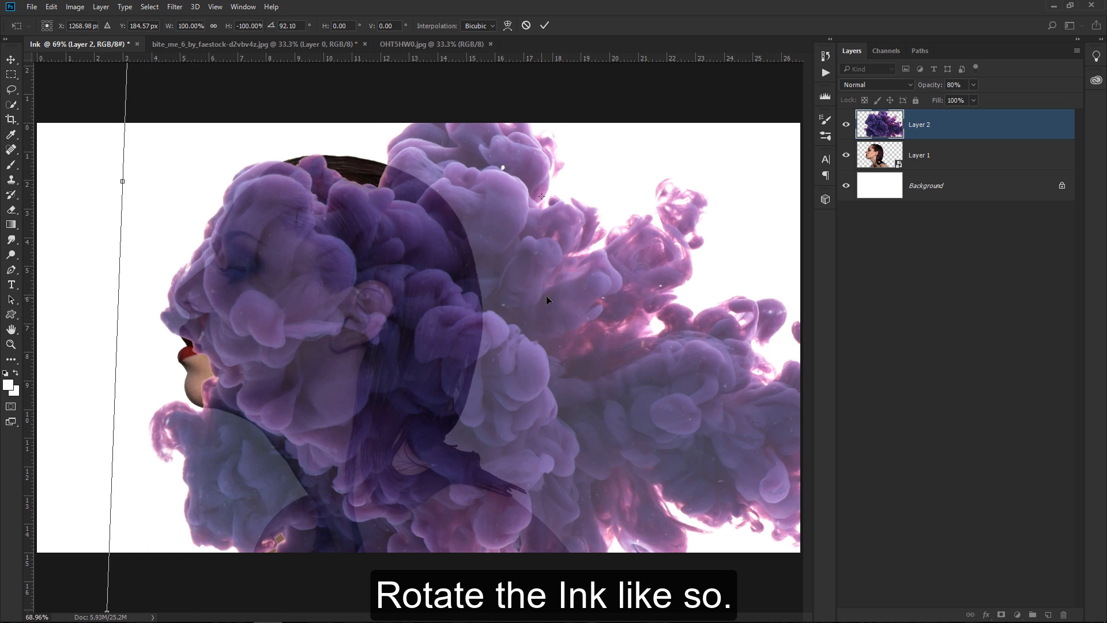
{"action": "key", "text": "ctrl+0"}
{"action": "key", "text": "ctrl+0"}
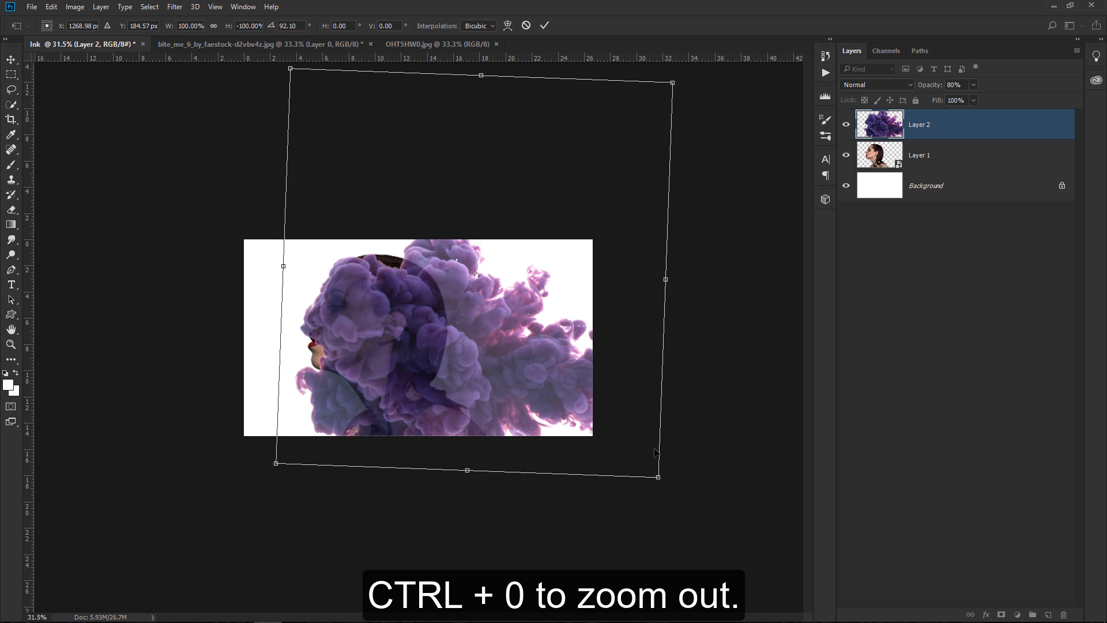
{"action": "left_click_drag", "start_coordinate": [658, 478], "coordinate": [630, 446]}
{"action": "left_click_drag", "start_coordinate": [551, 386], "coordinate": [518, 373]}
{"action": "left_click_drag", "start_coordinate": [660, 356], "coordinate": [684, 359]}
{"action": "left_click_drag", "start_coordinate": [486, 347], "coordinate": [497, 354]}
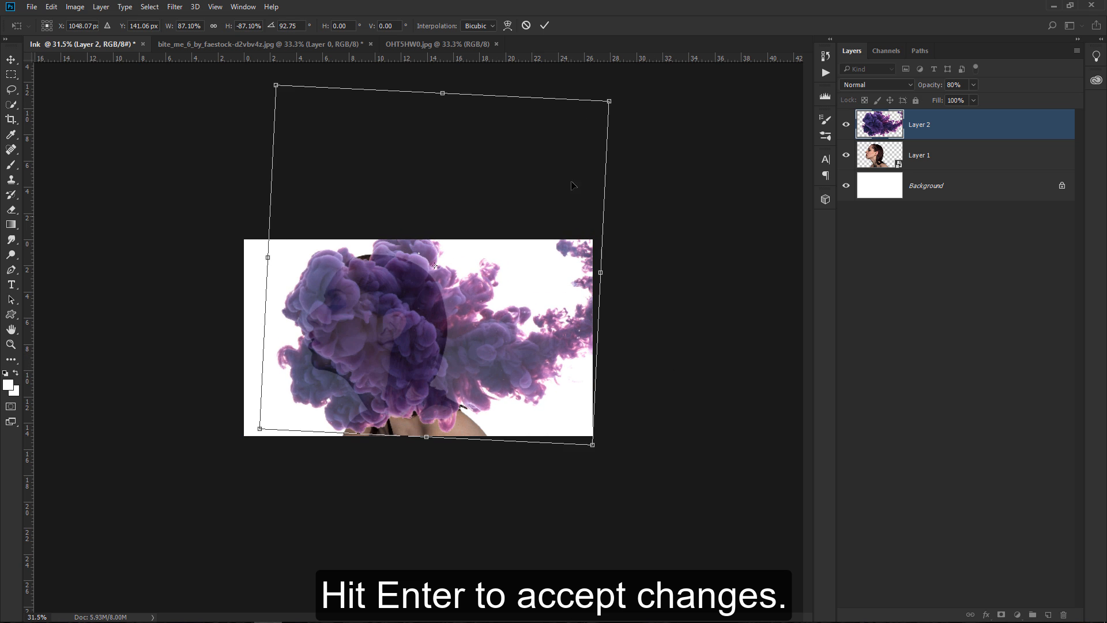
{"action": "left_click", "coordinate": [543, 27]}
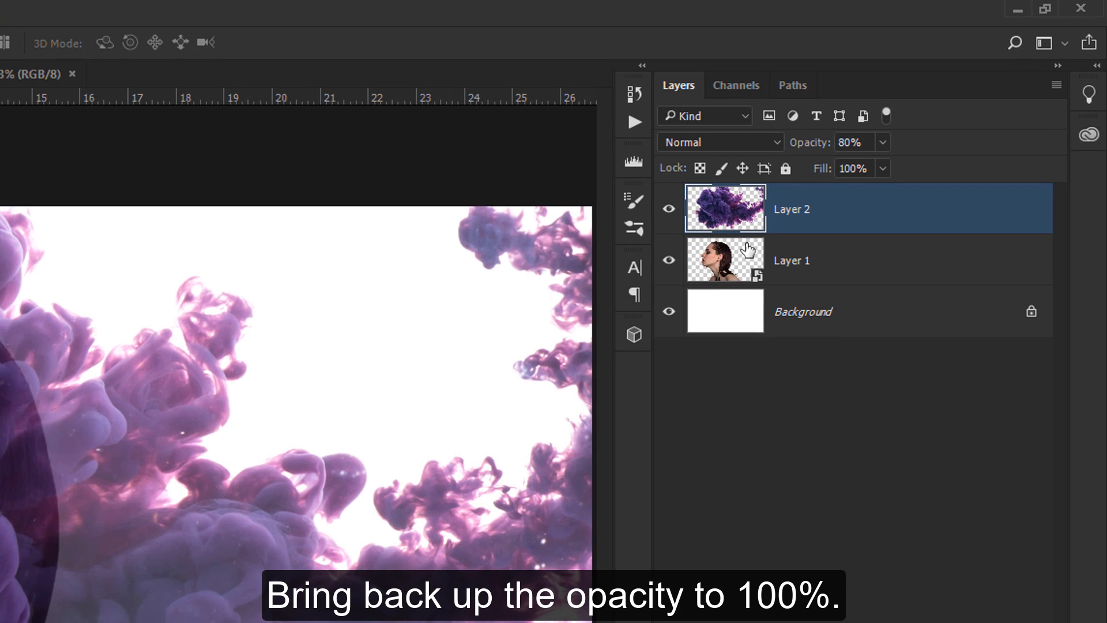
Step: Set the ink layer's opacity to 100% and place the layer beneath the model layer
{"action": "left_click_drag", "start_coordinate": [806, 150], "coordinate": [905, 156]}
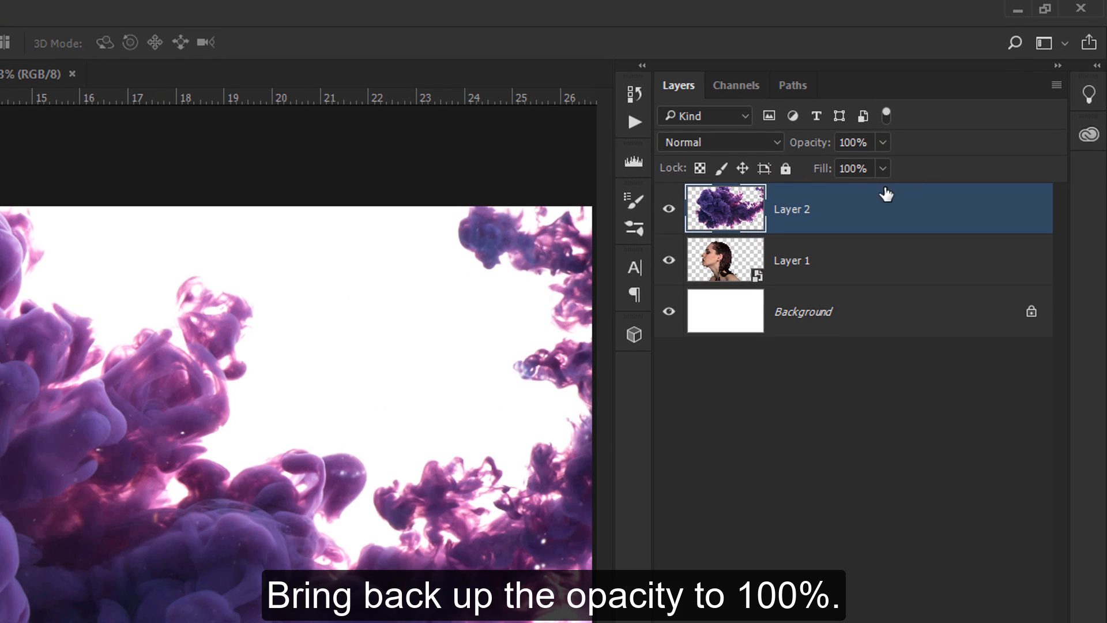
{"action": "left_click_drag", "start_coordinate": [867, 213], "coordinate": [861, 270]}
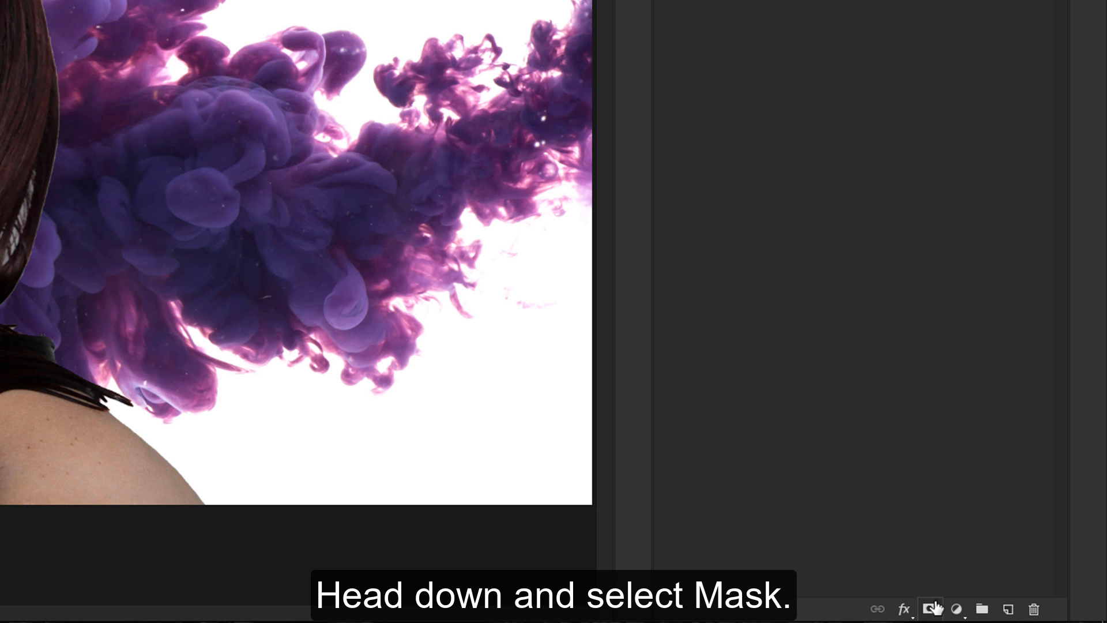
Step: Add a layer mask to the ink layer, load the model's outline as a selection, and invert it
{"action": "left_click", "coordinate": [931, 609]}
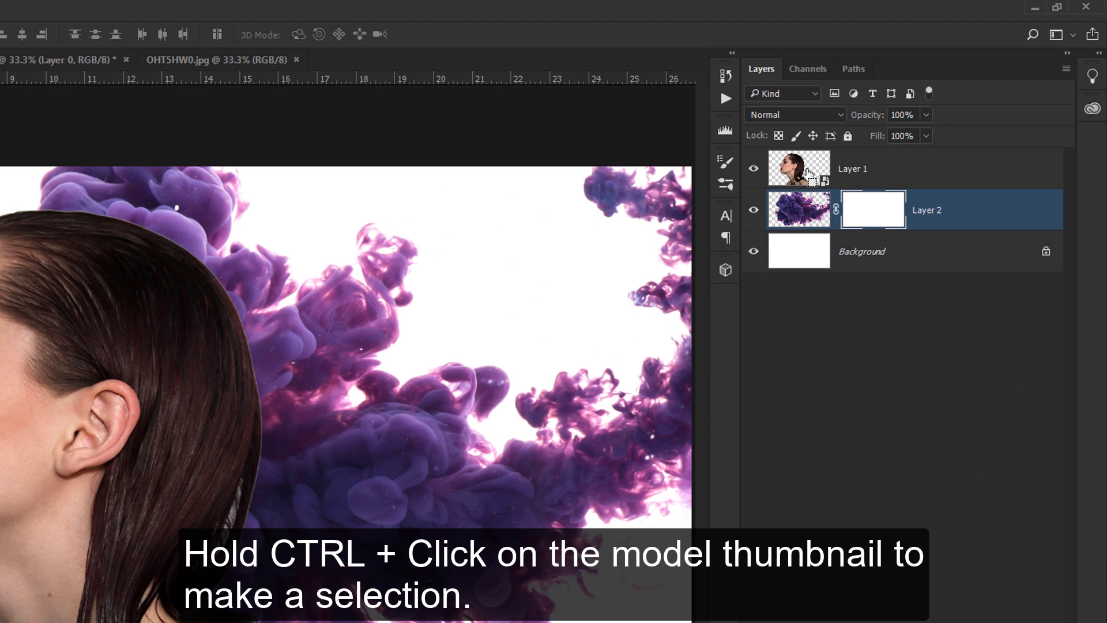
{"action": "left_click", "coordinate": [807, 169], "text": "ctrl"}
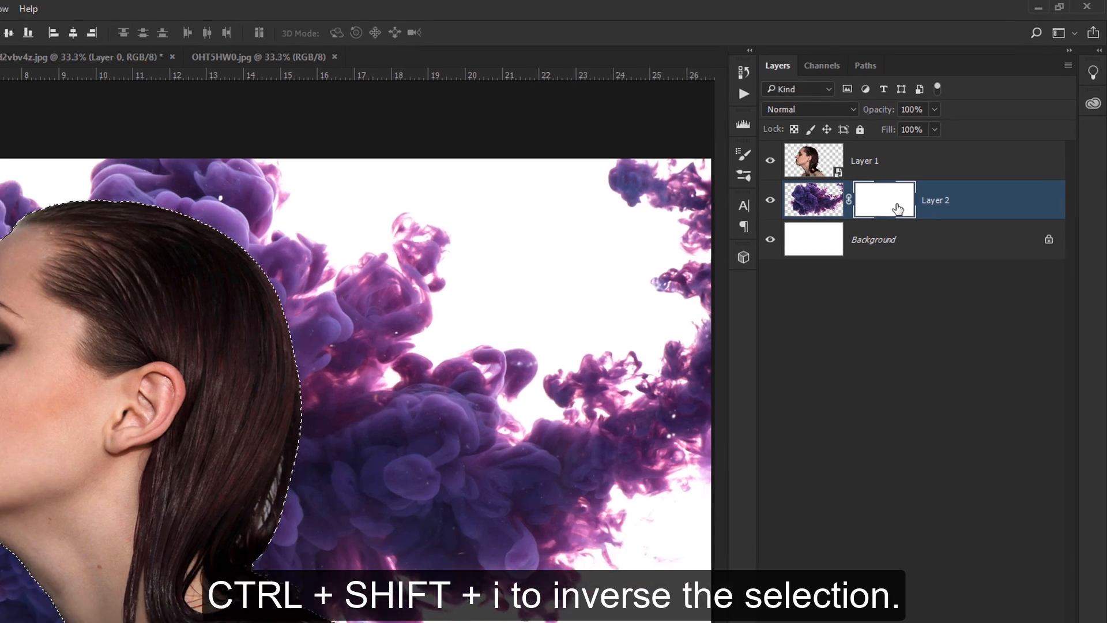
{"action": "key", "text": "ctrl+shift+i"}
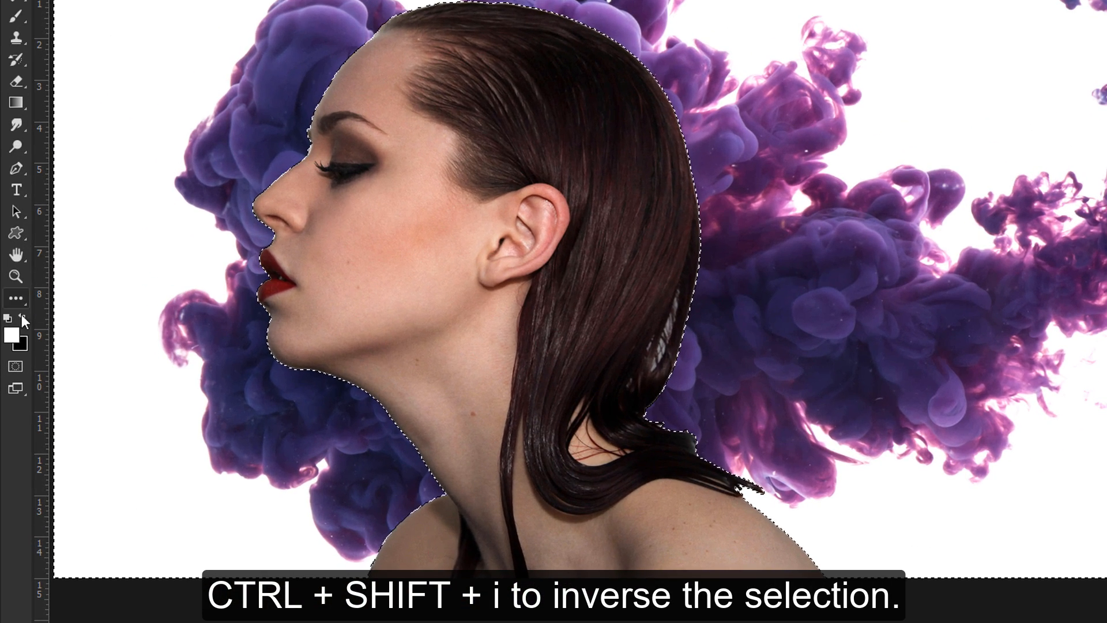
Step: Mask out the ink in front of the model's face and neck with a black 175 px brush, and clear the selection
{"action": "left_click", "coordinate": [15, 373]}
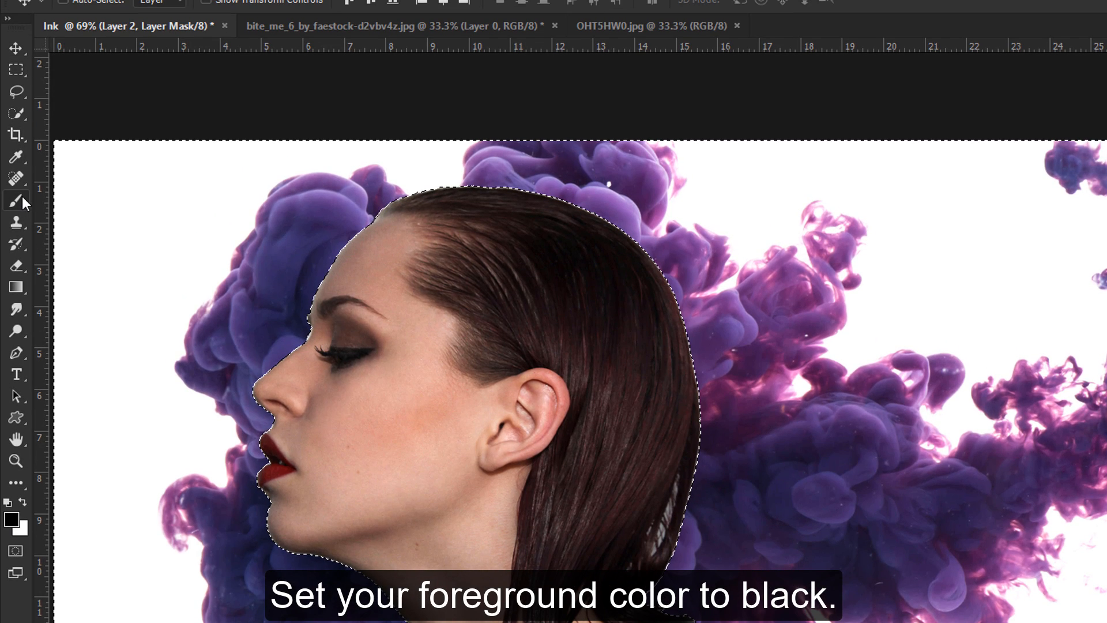
{"action": "left_click", "coordinate": [22, 199]}
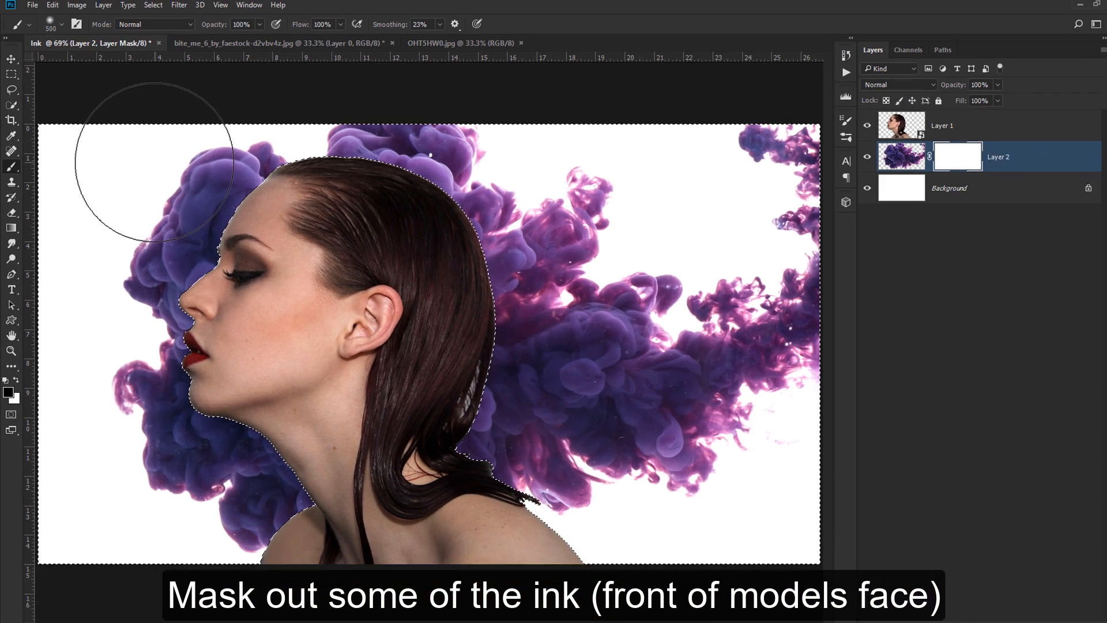
{"action": "key", "text": "["}
{"action": "key", "text": "["}
{"action": "key", "text": "["}
{"action": "mouse_move", "coordinate": [234, 192]}
{"action": "left_mouse_down"}
{"action": "mouse_move", "coordinate": [301, 269]}
{"action": "mouse_move", "coordinate": [305, 196]}
{"action": "left_mouse_up"}
{"action": "key", "text": "["}
{"action": "key", "text": "["}
{"action": "mouse_move", "coordinate": [226, 166]}
{"action": "left_mouse_down"}
{"action": "mouse_move", "coordinate": [246, 142]}
{"action": "mouse_move", "coordinate": [261, 156]}
{"action": "mouse_move", "coordinate": [86, 351]}
{"action": "mouse_move", "coordinate": [109, 319]}
{"action": "mouse_move", "coordinate": [170, 301]}
{"action": "mouse_move", "coordinate": [176, 330]}
{"action": "mouse_move", "coordinate": [165, 201]}
{"action": "mouse_move", "coordinate": [164, 310]}
{"action": "mouse_move", "coordinate": [183, 324]}
{"action": "mouse_move", "coordinate": [115, 437]}
{"action": "mouse_move", "coordinate": [171, 469]}
{"action": "mouse_move", "coordinate": [239, 411]}
{"action": "mouse_move", "coordinate": [275, 465]}
{"action": "mouse_move", "coordinate": [231, 553]}
{"action": "mouse_move", "coordinate": [210, 499]}
{"action": "mouse_move", "coordinate": [158, 452]}
{"action": "mouse_move", "coordinate": [237, 450]}
{"action": "mouse_move", "coordinate": [271, 462]}
{"action": "left_mouse_up"}
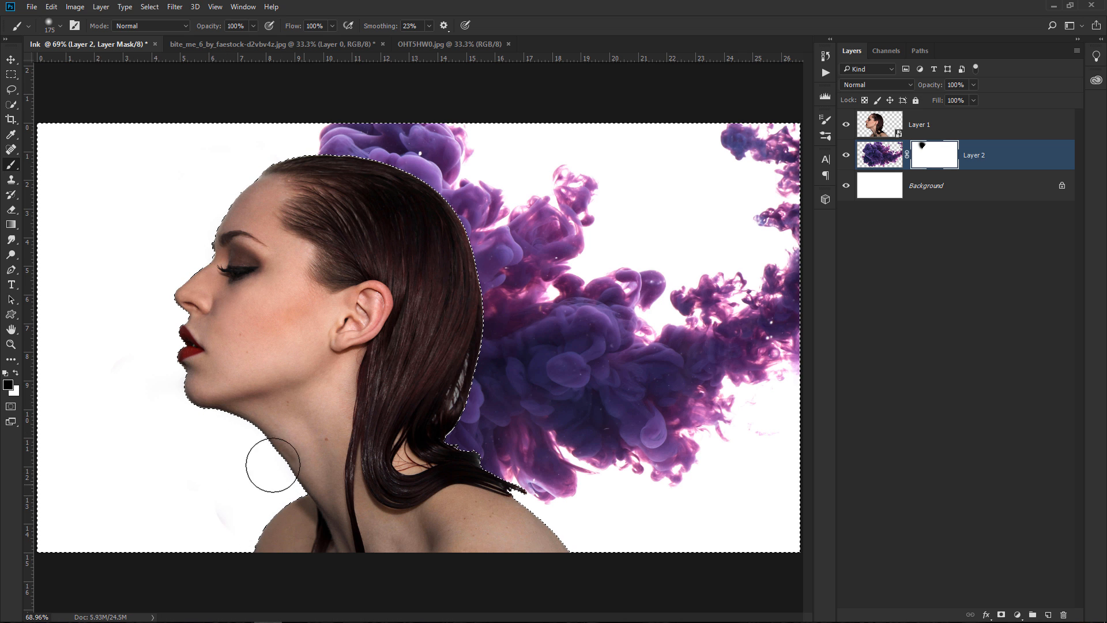
{"action": "key", "text": "ctrl+d"}
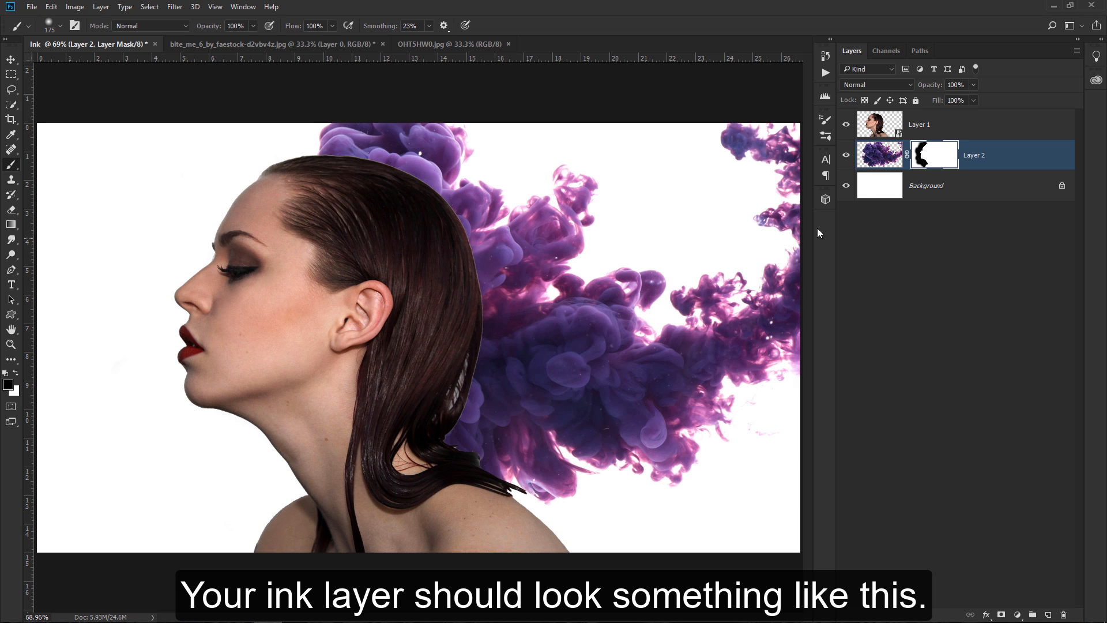
{"action": "left_click", "coordinate": [847, 126]}
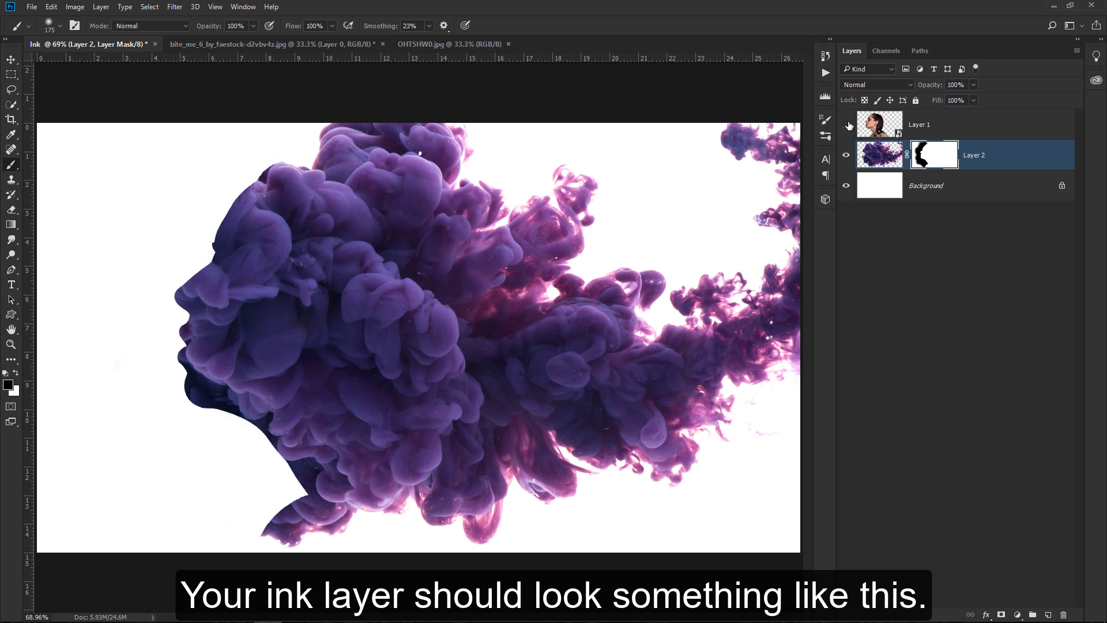
{"action": "left_click", "coordinate": [847, 125]}
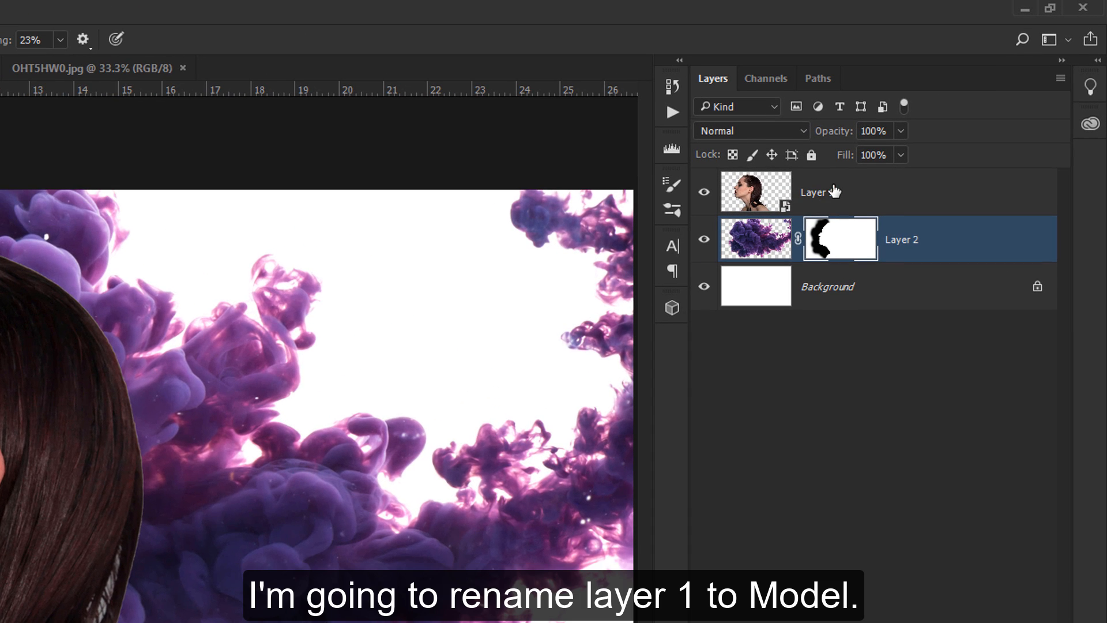
Step: Rename Layer 1 to MODEL and Layer 2 to INK
{"action": "left_click", "coordinate": [834, 192]}
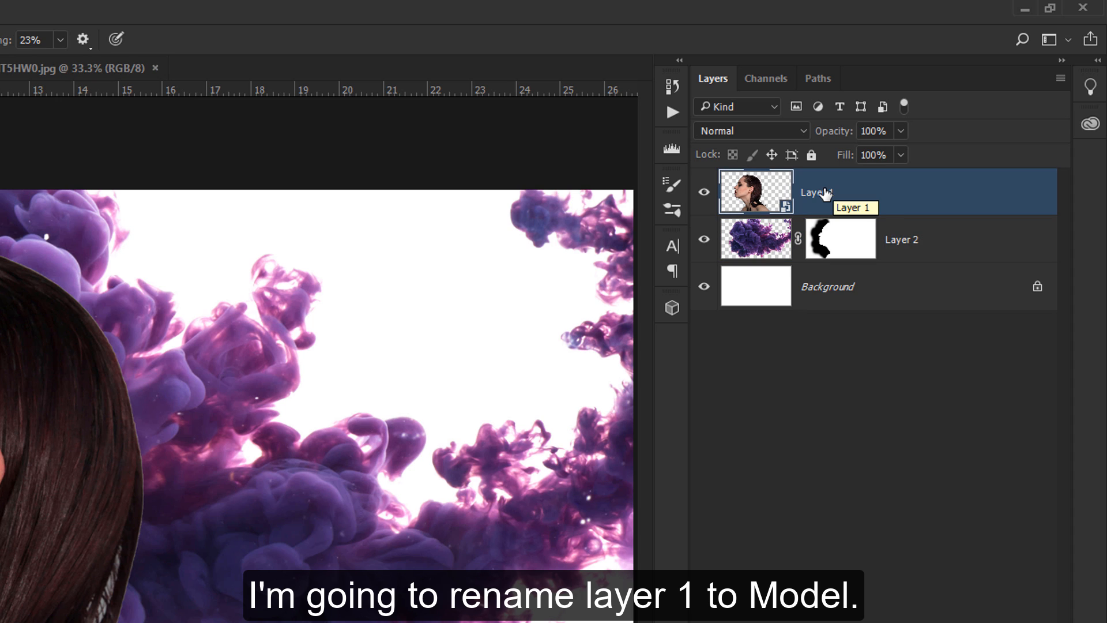
{"action": "double_click", "coordinate": [835, 192]}
{"action": "type", "text": "MODEL"}
{"action": "key", "text": "Return"}
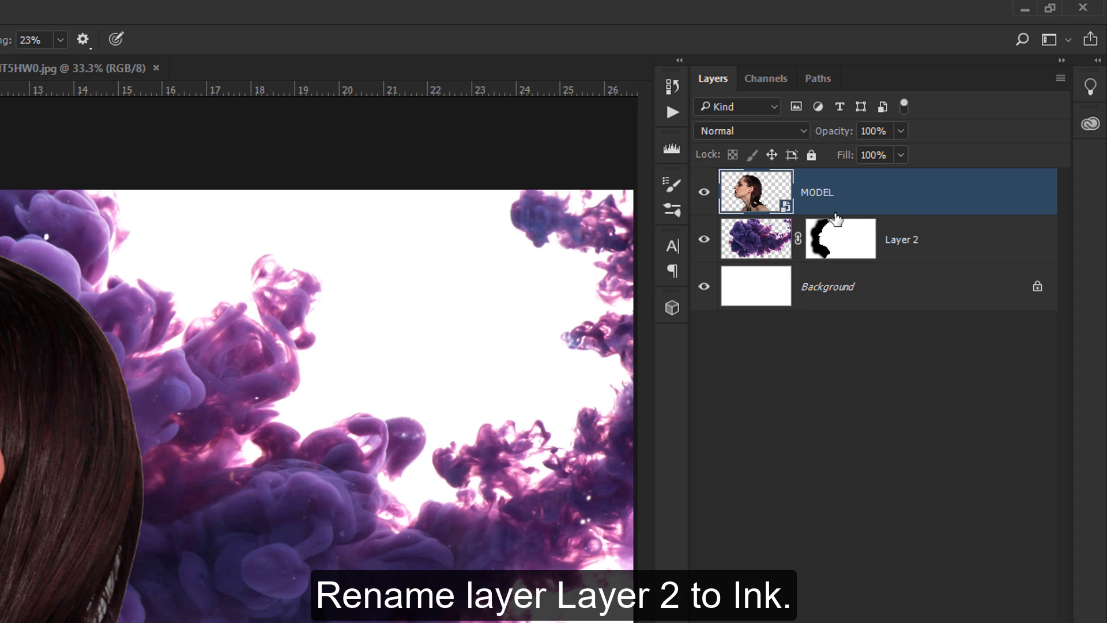
{"action": "double_click", "coordinate": [901, 240]}
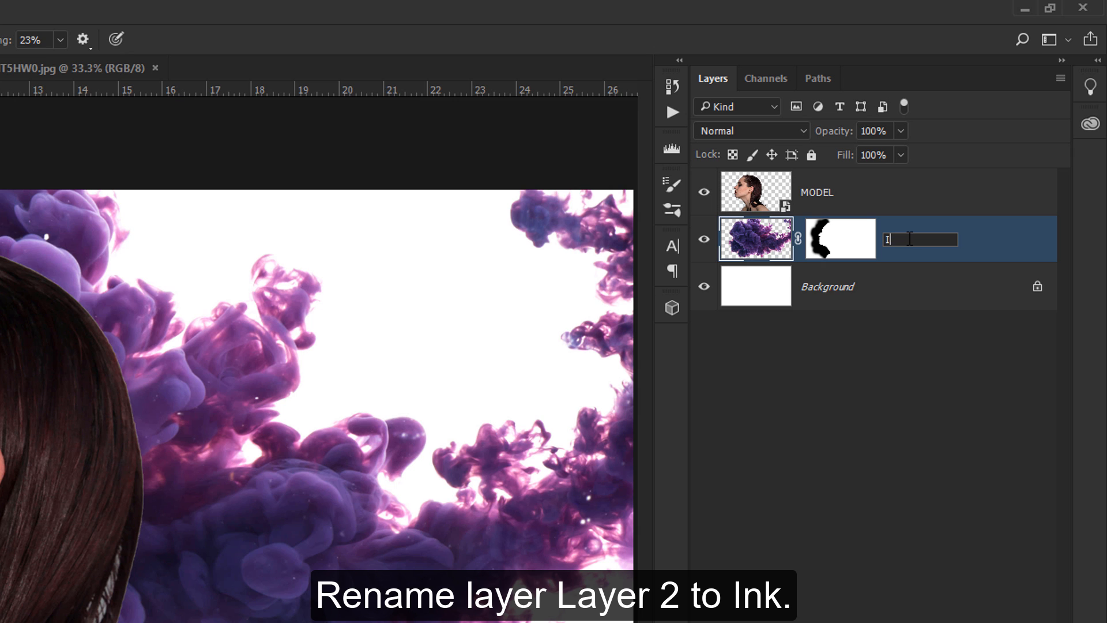
{"action": "key", "text": "Return"}
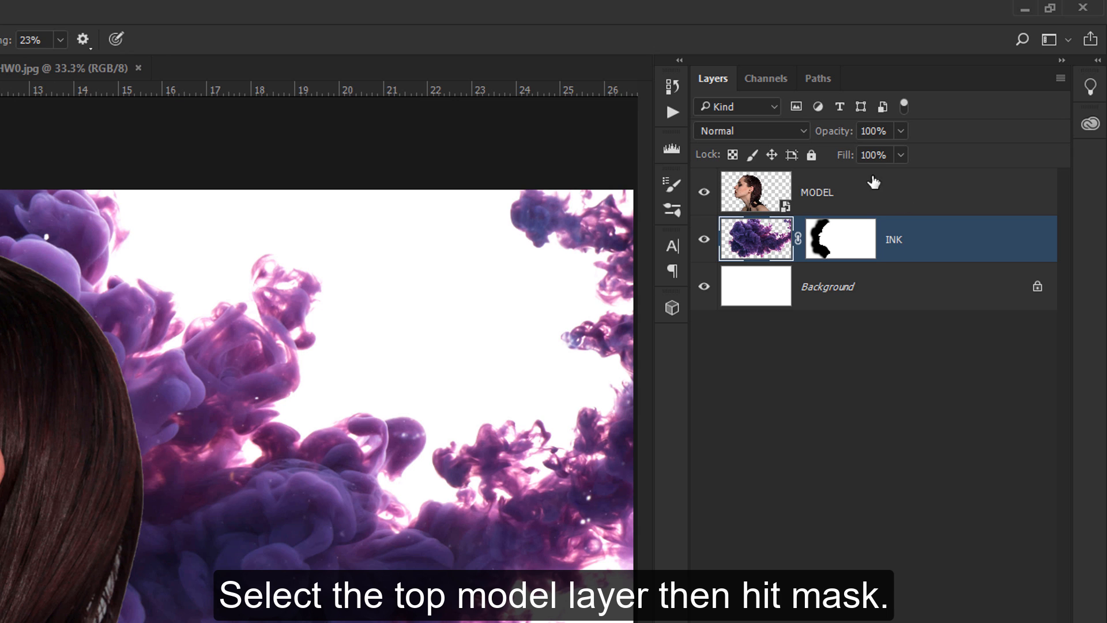
Step: Add a black, hide-all mask to the MODEL layer and set the foreground color to white
{"action": "left_click", "coordinate": [817, 192]}
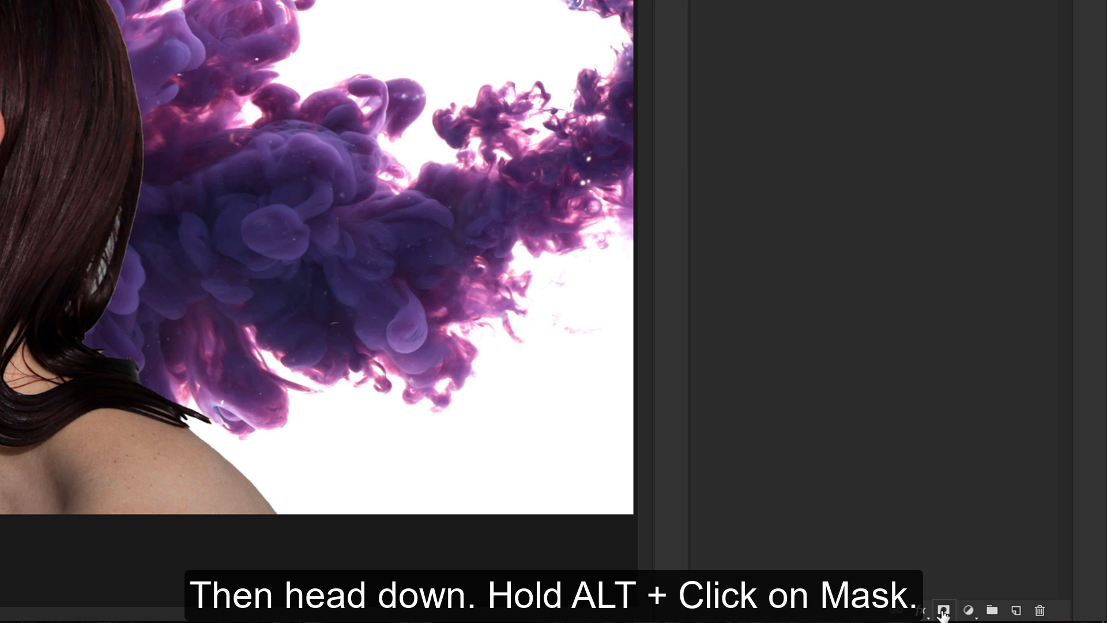
{"action": "left_click", "coordinate": [944, 611], "text": "alt"}
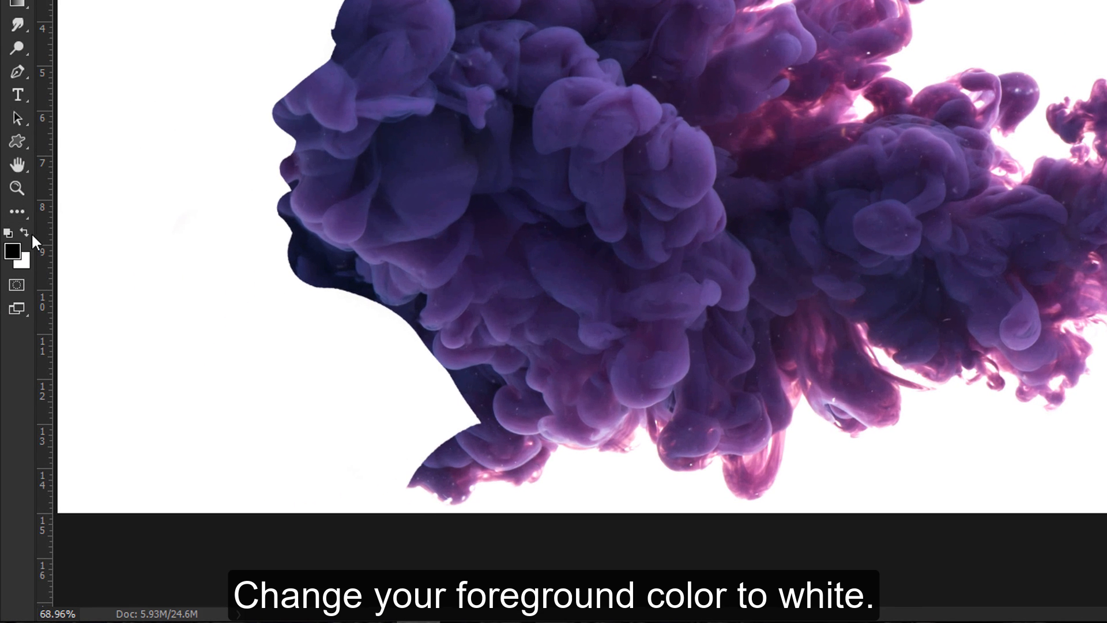
{"action": "left_click", "coordinate": [31, 234]}
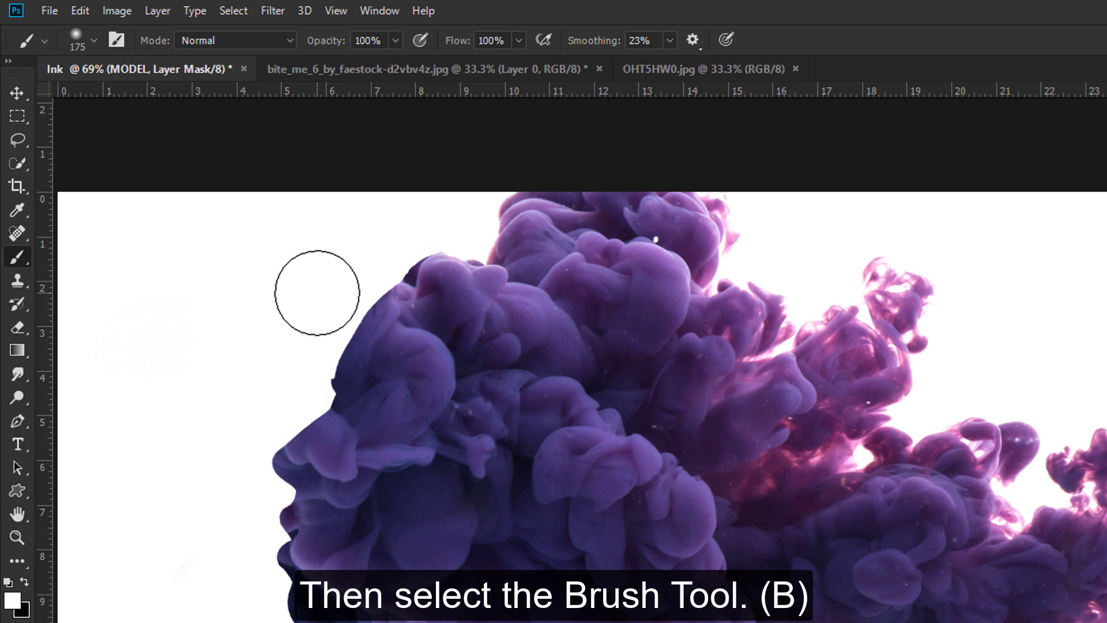
Step: Reveal the model's face and front of the neck on the MODEL mask with a soft white 400 px brush
{"action": "key", "text": "bracketright"}
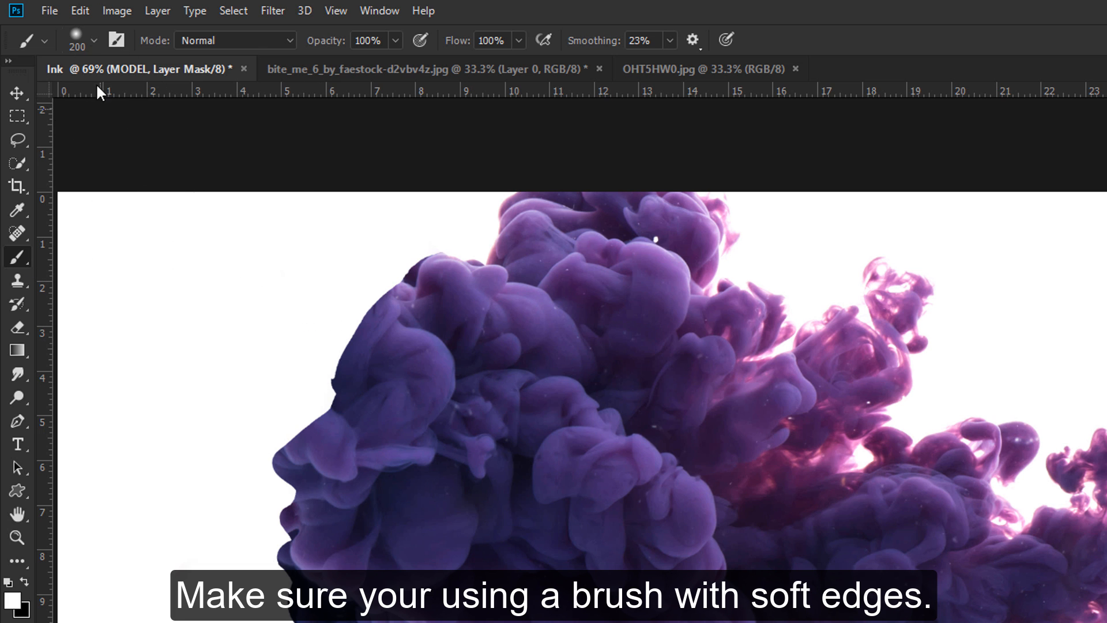
{"action": "left_click", "coordinate": [95, 35]}
{"action": "key", "text": "bracketright"}
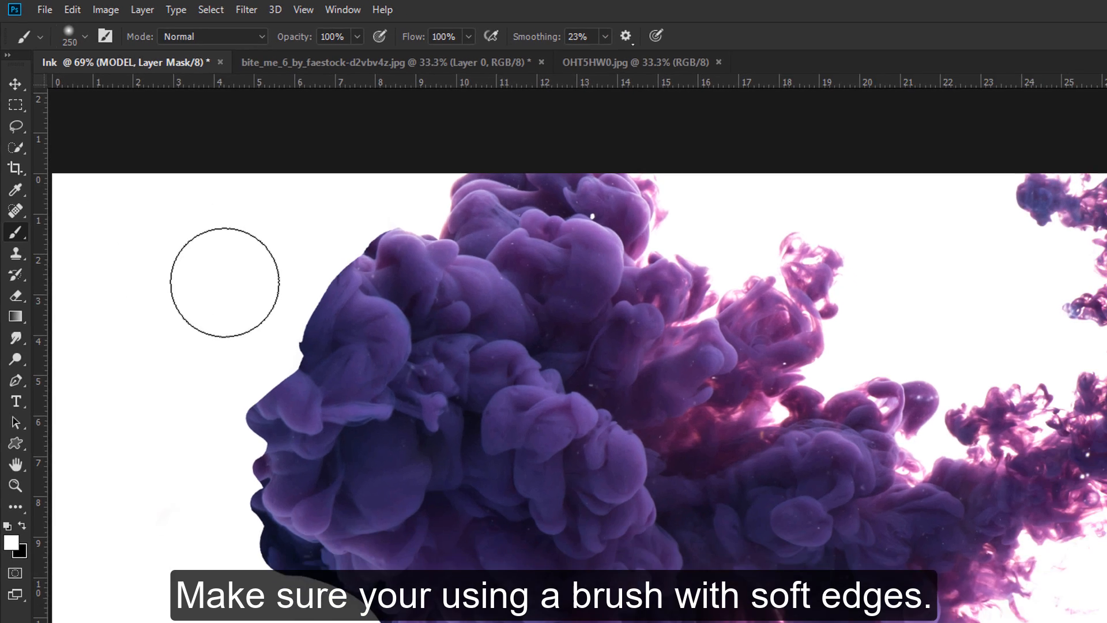
{"action": "key", "text": "bracketright"}
{"action": "key", "text": "bracketright"}
{"action": "key", "text": "bracketright"}
{"action": "key", "text": "bracketright"}
{"action": "key", "text": "bracketright"}
{"action": "key", "text": "bracketright"}
{"action": "key", "text": "bracketleft"}
{"action": "key", "text": "bracketleft"}
{"action": "key", "text": "bracketleft"}
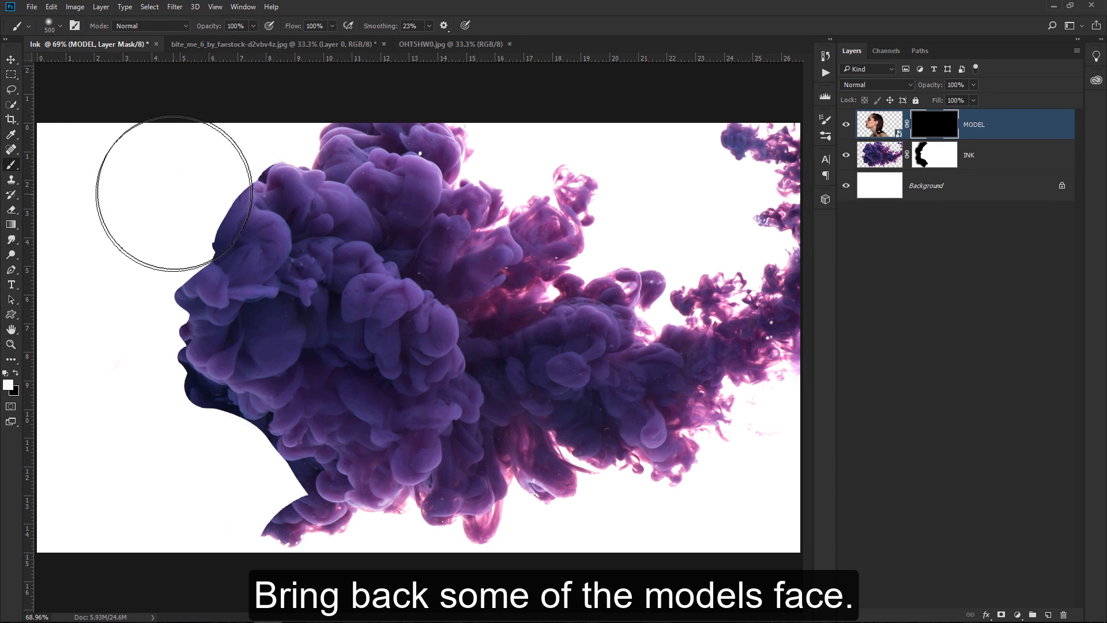
{"action": "key", "text": "bracketleft"}
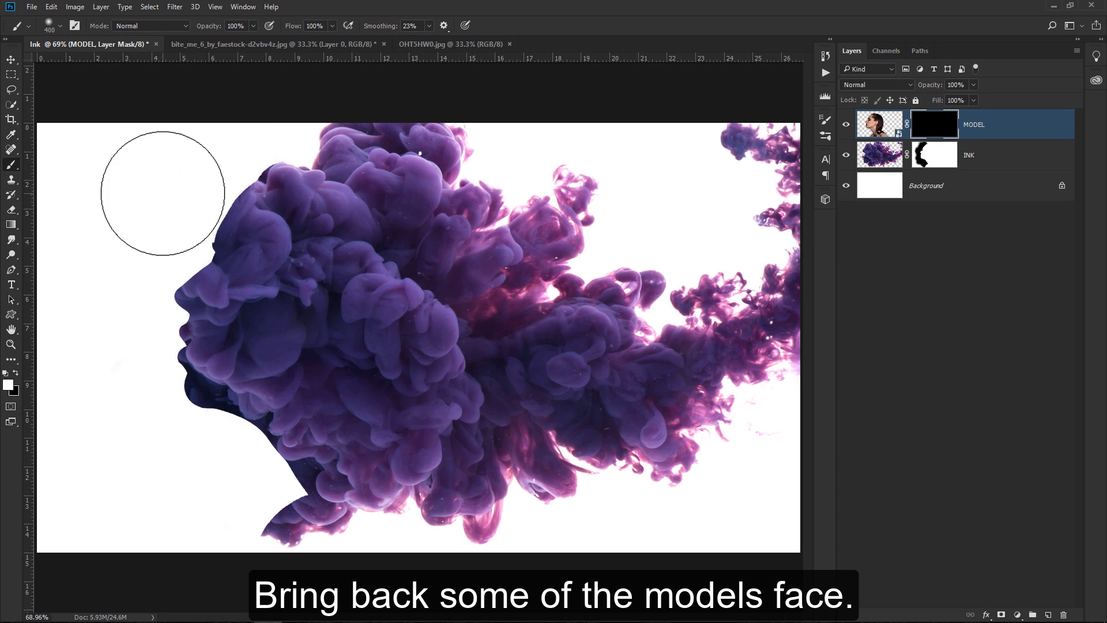
{"action": "mouse_move", "coordinate": [186, 247]}
{"action": "left_mouse_down"}
{"action": "mouse_move", "coordinate": [165, 310]}
{"action": "mouse_move", "coordinate": [190, 324]}
{"action": "mouse_move", "coordinate": [190, 339]}
{"action": "mouse_move", "coordinate": [219, 338]}
{"action": "mouse_move", "coordinate": [186, 343]}
{"action": "mouse_move", "coordinate": [166, 368]}
{"action": "mouse_move", "coordinate": [182, 418]}
{"action": "mouse_move", "coordinate": [174, 448]}
{"action": "mouse_move", "coordinate": [198, 456]}
{"action": "mouse_move", "coordinate": [203, 477]}
{"action": "mouse_move", "coordinate": [223, 466]}
{"action": "mouse_move", "coordinate": [205, 479]}
{"action": "mouse_move", "coordinate": [247, 494]}
{"action": "mouse_move", "coordinate": [234, 492]}
{"action": "mouse_move", "coordinate": [231, 459]}
{"action": "mouse_move", "coordinate": [176, 427]}
{"action": "left_mouse_up"}
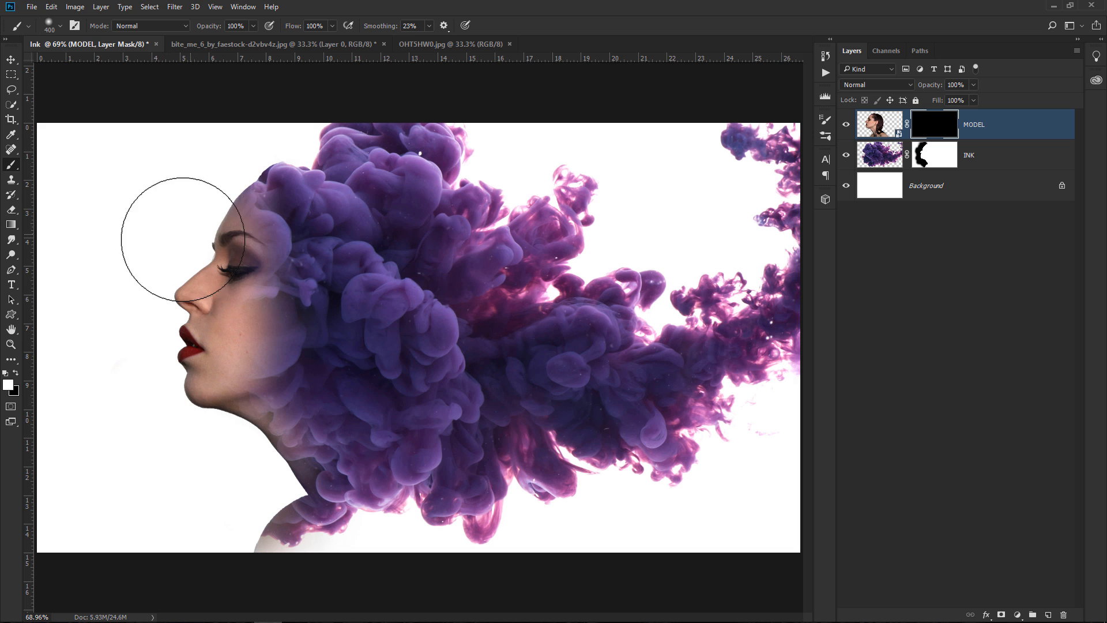
Step: Mask out the model's shoulder edge below the ink with a black 125 px brush
{"action": "key", "text": "bracketleft"}
{"action": "key", "text": "bracketleft"}
{"action": "key", "text": "bracketleft"}
{"action": "key", "text": "bracketleft"}
{"action": "key", "text": "bracketleft"}
{"action": "key", "text": "bracketleft"}
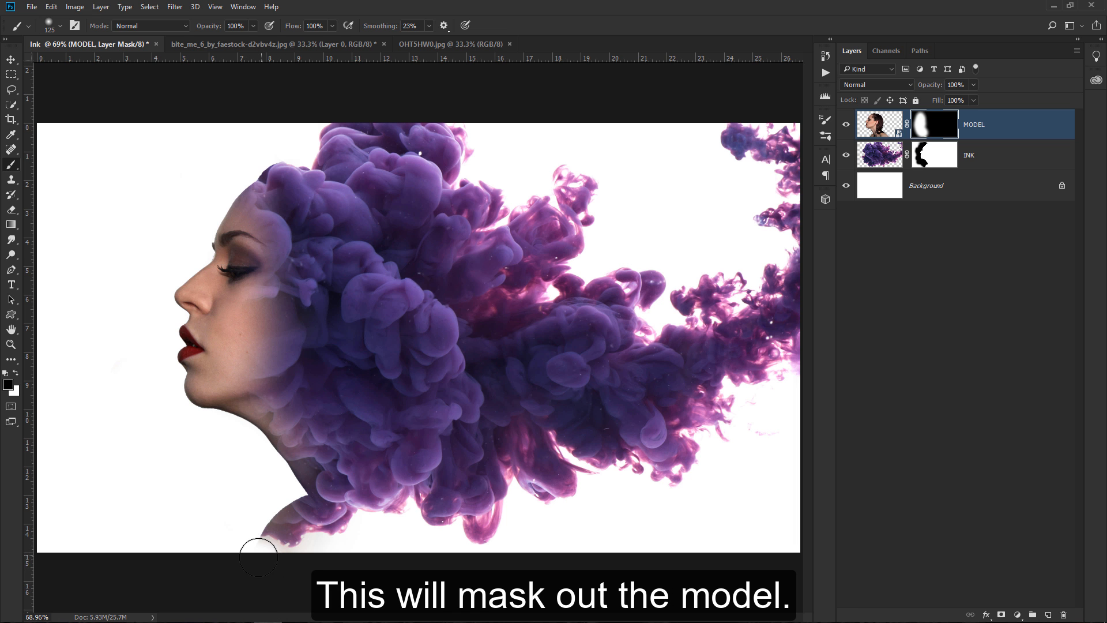
{"action": "left_click_drag", "start_coordinate": [259, 557], "coordinate": [267, 525]}
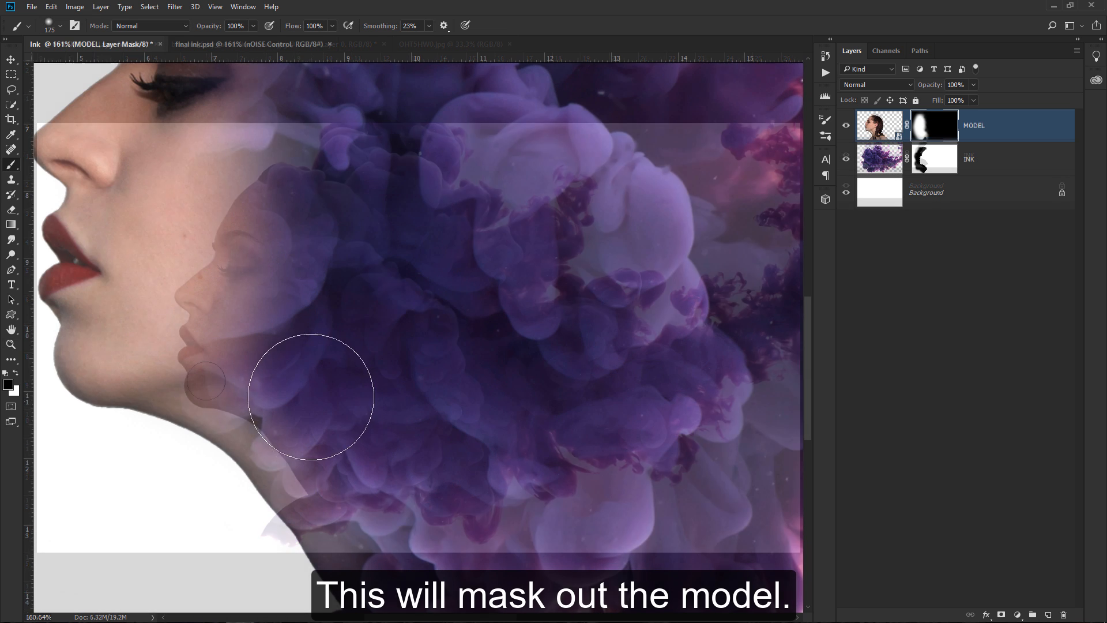
Step: Set the brush to 80 px with 50% opacity for softer blending on the MODEL mask
{"action": "key", "text": "bracketleft"}
{"action": "key", "text": "bracketleft"}
{"action": "key", "text": "bracketleft"}
{"action": "key", "text": "bracketleft"}
{"action": "key", "text": "bracketleft"}
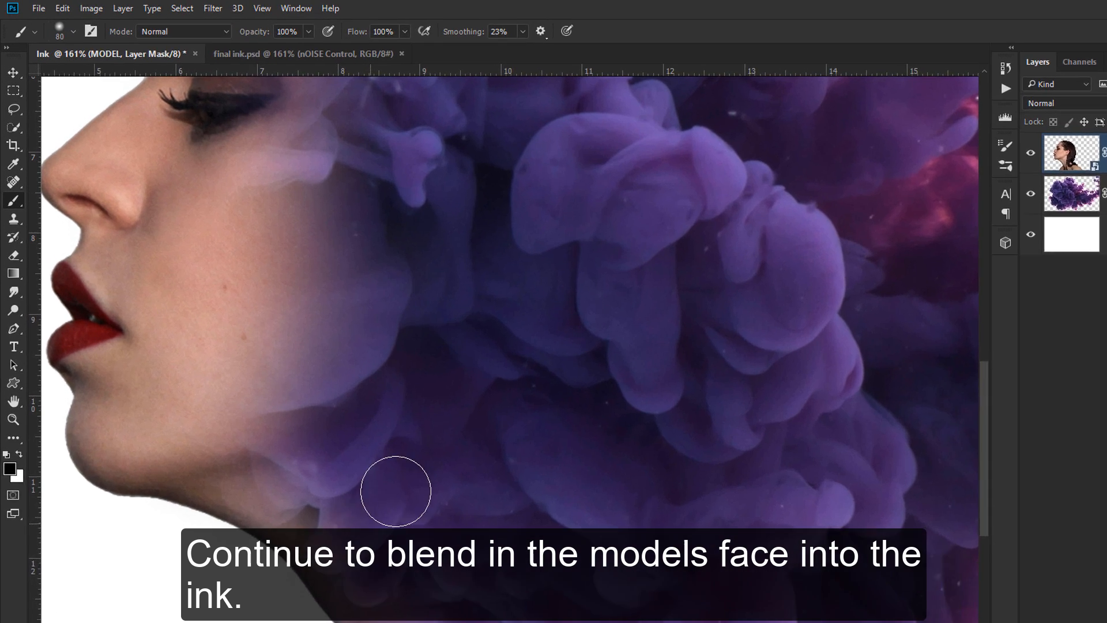
{"action": "left_click_drag", "start_coordinate": [256, 35], "coordinate": [227, 36]}
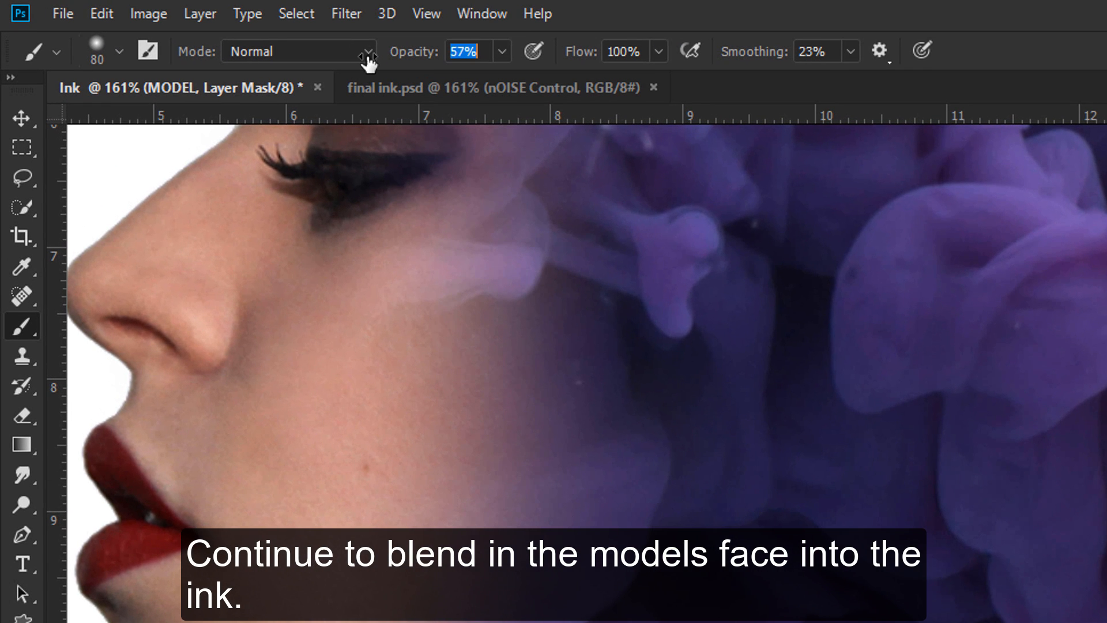
{"action": "left_click_drag", "start_coordinate": [365, 62], "coordinate": [361, 62]}
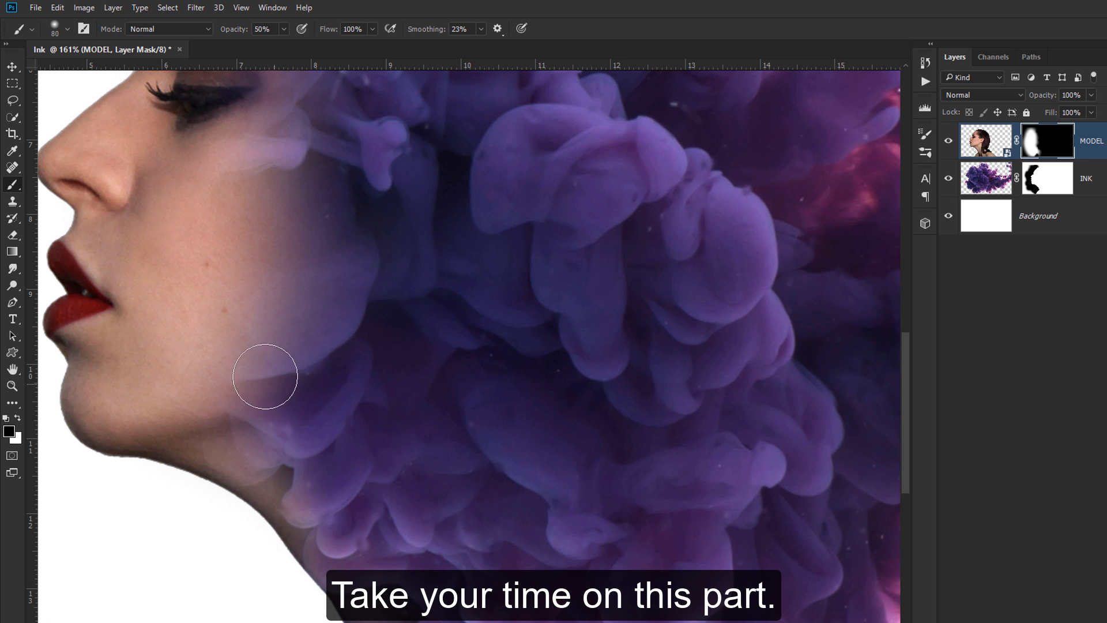
Step: Blend the model's cheek, jaw and neck into the ink by painting black on the MODEL mask with a 200 px brush
{"action": "scroll", "coordinate": [352, 288], "scroll_direction": "up", "scroll_amount": 5}
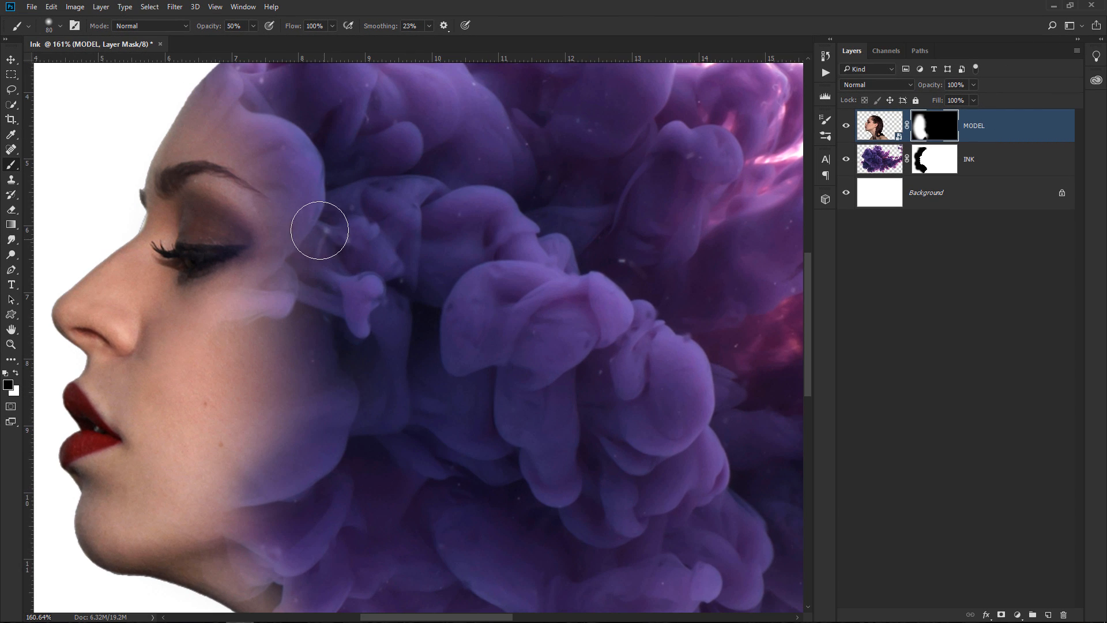
{"action": "scroll", "coordinate": [403, 351], "scroll_direction": "up", "scroll_amount": 3}
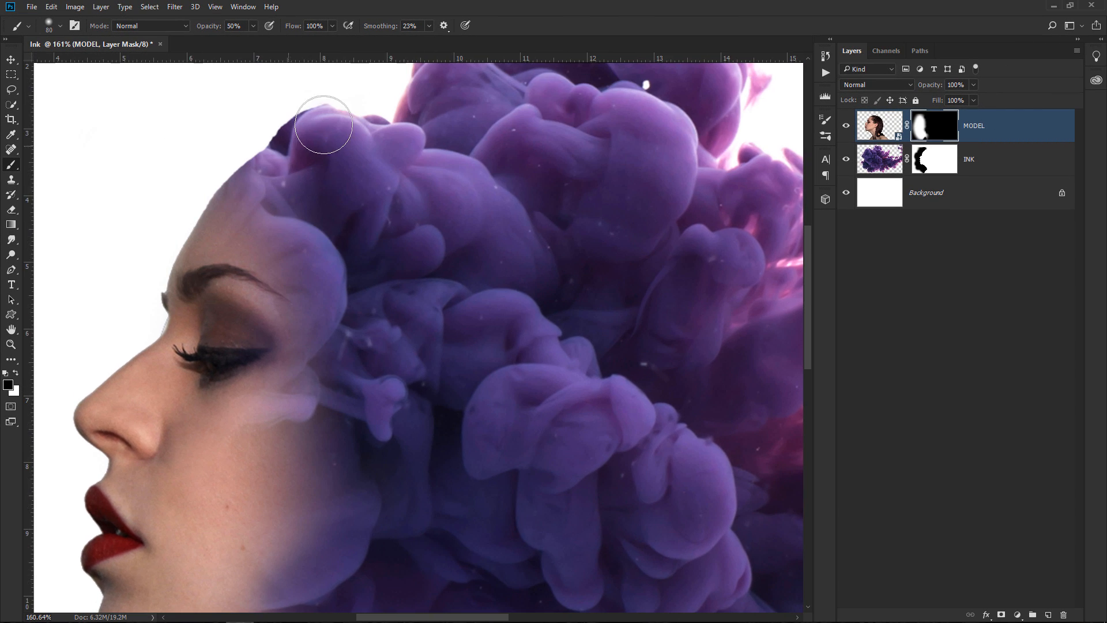
{"action": "scroll", "coordinate": [440, 539], "scroll_direction": "down", "scroll_amount": 3}
{"action": "key", "text": "bracketright"}
{"action": "key", "text": "bracketright"}
{"action": "key", "text": "bracketright"}
{"action": "key", "text": "bracketright"}
{"action": "key", "text": "bracketright"}
{"action": "key", "text": "bracketright"}
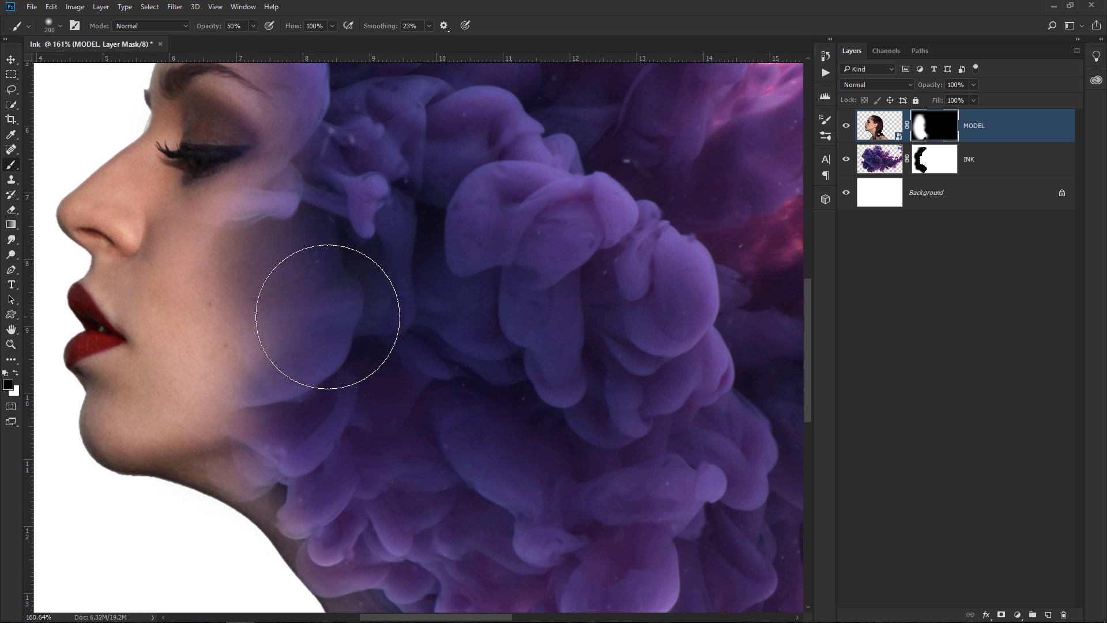
{"action": "left_click_drag", "start_coordinate": [328, 316], "coordinate": [357, 234]}
{"action": "mouse_move", "coordinate": [380, 203]}
{"action": "left_mouse_down"}
{"action": "mouse_move", "coordinate": [423, 358]}
{"action": "mouse_move", "coordinate": [459, 130]}
{"action": "left_mouse_up"}
{"action": "left_click_drag", "start_coordinate": [332, 282], "coordinate": [394, 369]}
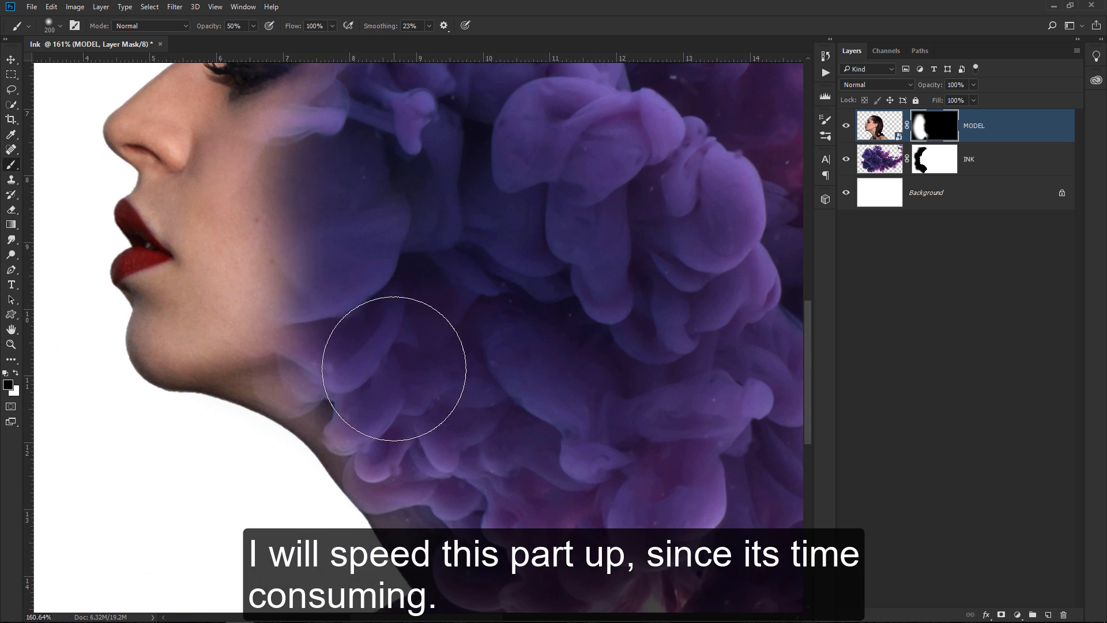
{"action": "left_click_drag", "start_coordinate": [485, 449], "coordinate": [454, 185]}
{"action": "left_click_drag", "start_coordinate": [450, 358], "coordinate": [358, 408]}
{"action": "mouse_move", "coordinate": [475, 161]}
{"action": "left_mouse_down"}
{"action": "mouse_move", "coordinate": [526, 390]}
{"action": "mouse_move", "coordinate": [445, 321]}
{"action": "mouse_move", "coordinate": [544, 223]}
{"action": "mouse_move", "coordinate": [494, 322]}
{"action": "left_mouse_up"}
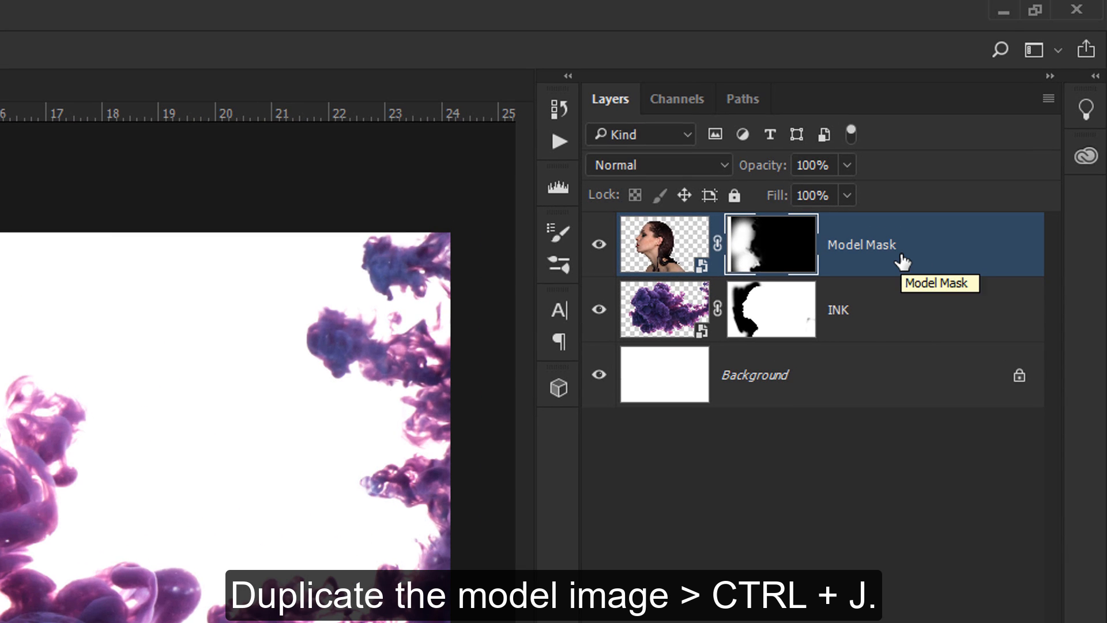
Step: Duplicate the Model Mask layer and, with the original hidden, convert the copy to a Smart Object
{"action": "key", "text": "ctrl+j"}
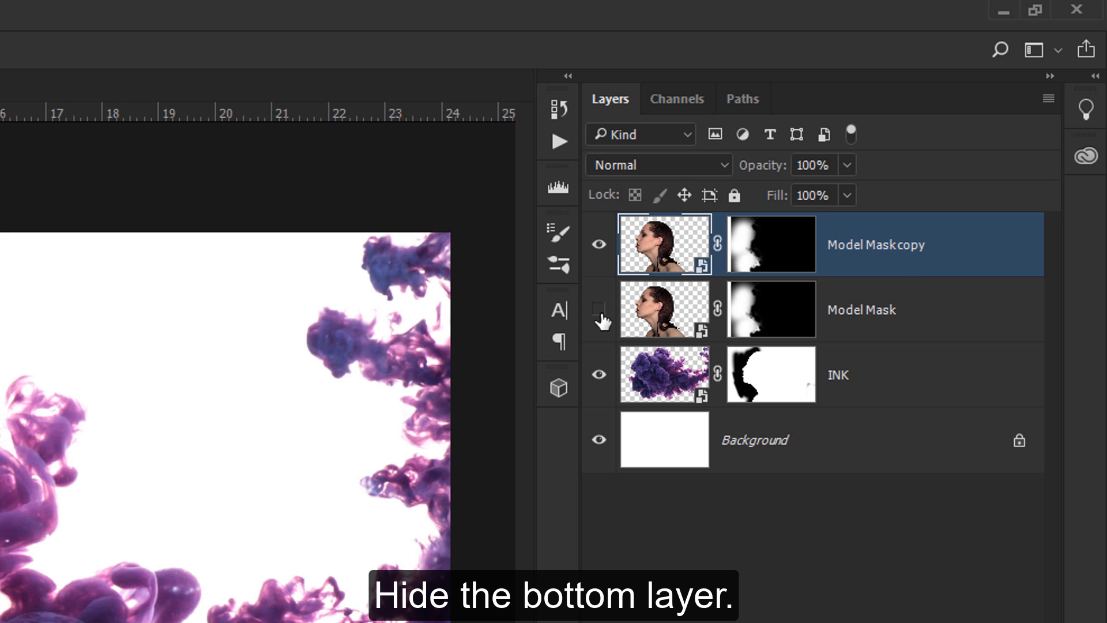
{"action": "right_click", "coordinate": [870, 247]}
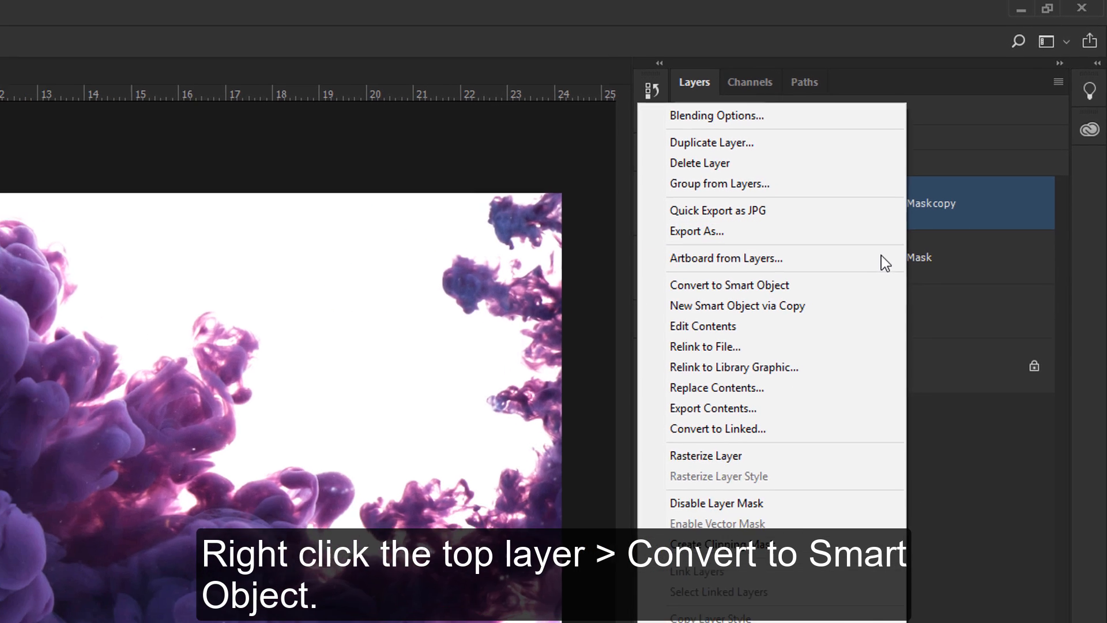
{"action": "left_click", "coordinate": [876, 285]}
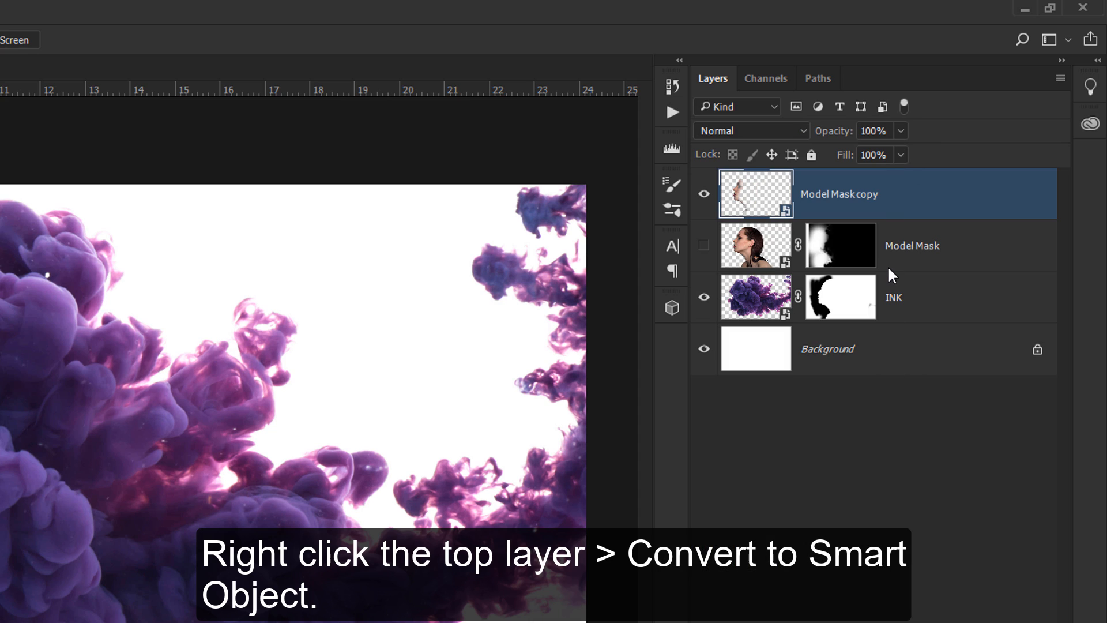
Step: Rename the Model Mask copy layer as NOISE
{"action": "double_click", "coordinate": [840, 194]}
{"action": "type", "text": "NOISE"}
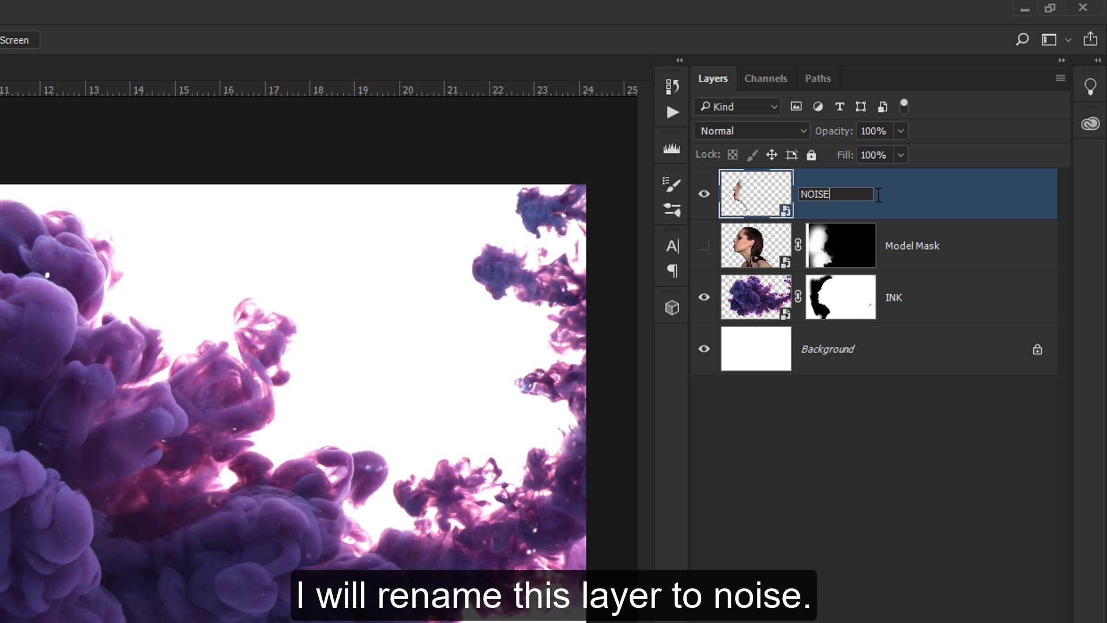
{"action": "key", "text": "Return"}
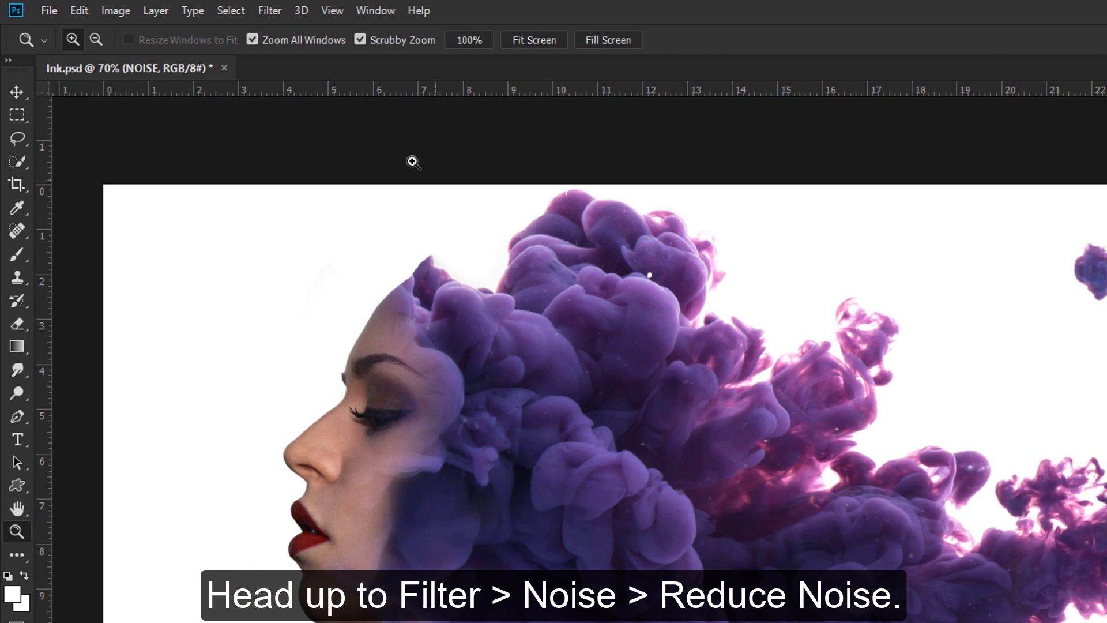
Step: Apply Reduce Noise to the NOISE layer with strength 9, preserve details 0%, reduce color noise 90% and sharpen details 75%
{"action": "left_click", "coordinate": [268, 15]}
{"action": "mouse_move", "coordinate": [465, 261]}
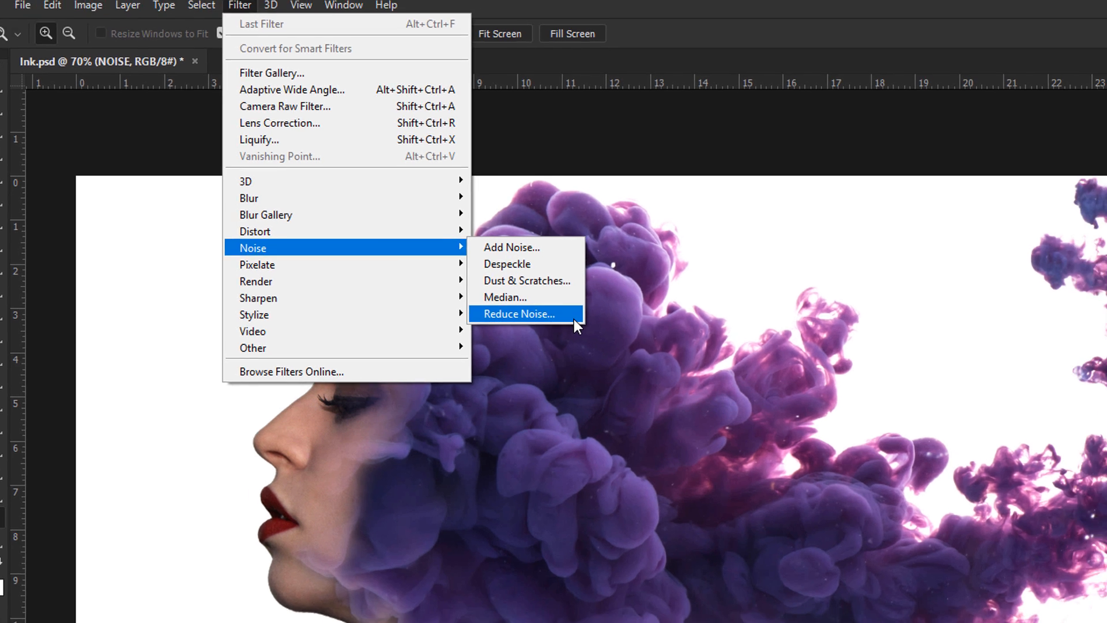
{"action": "left_click", "coordinate": [574, 324]}
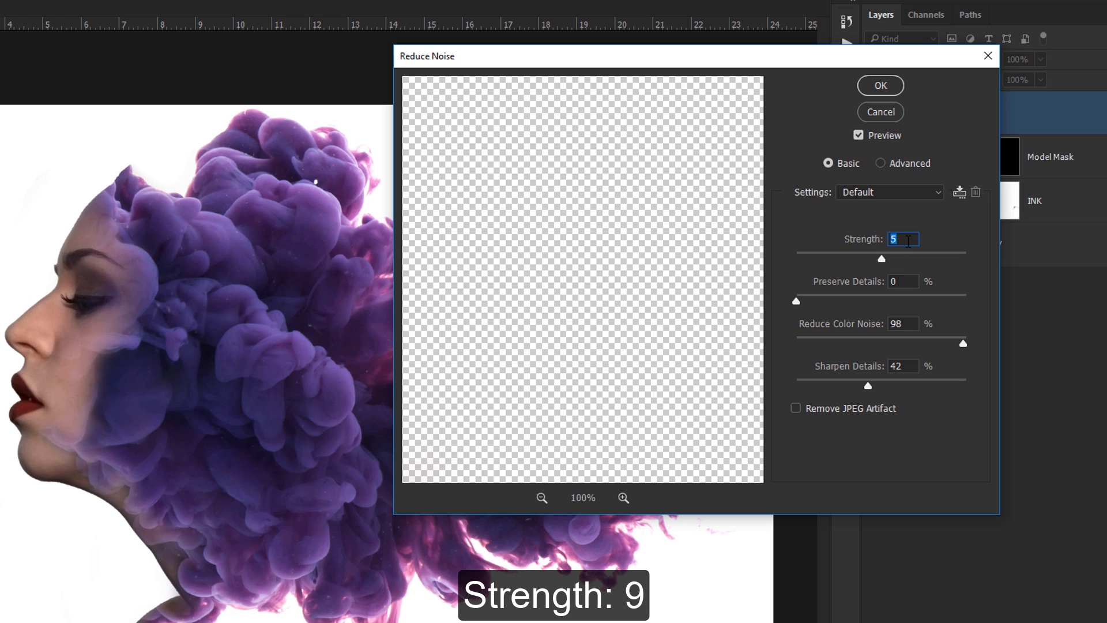
{"action": "type", "text": "9"}
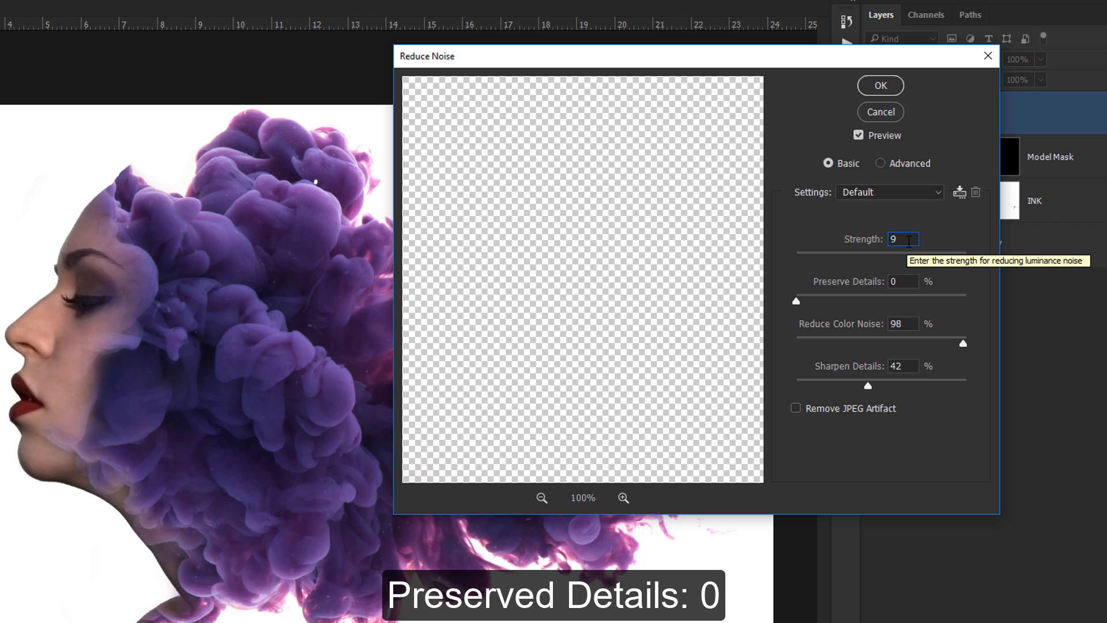
{"action": "left_click", "coordinate": [891, 324]}
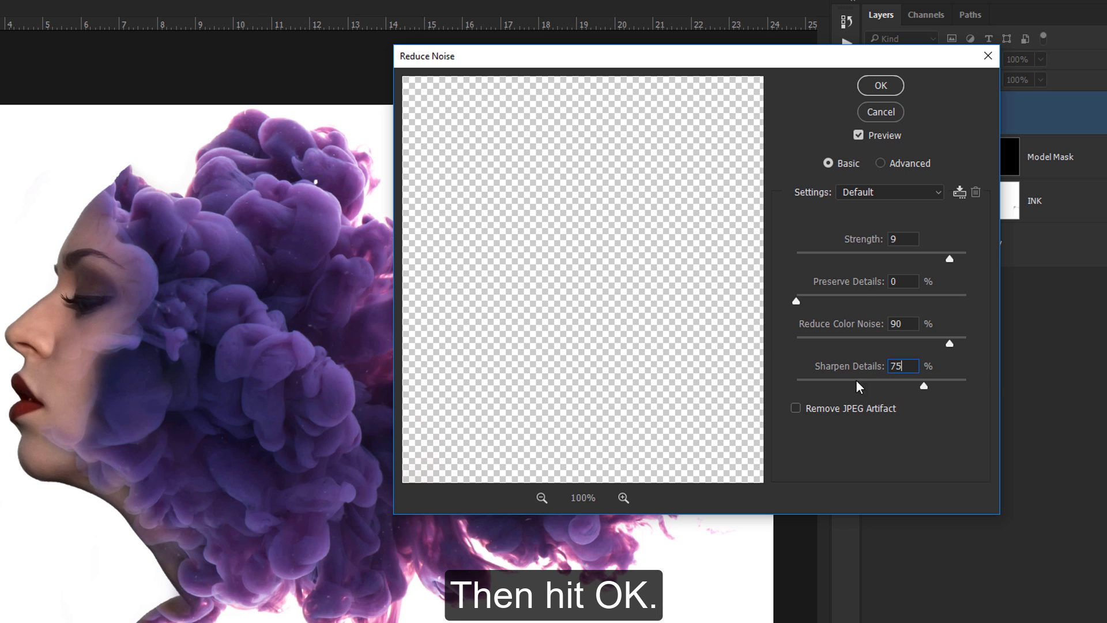
{"action": "left_click_drag", "start_coordinate": [507, 292], "coordinate": [779, 362]}
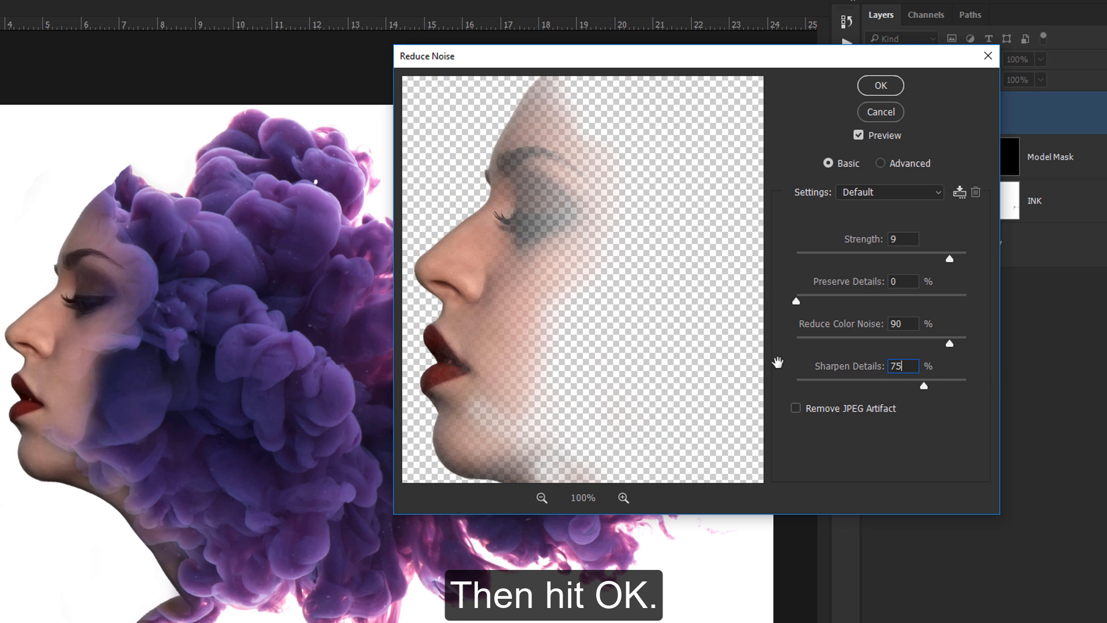
{"action": "left_click", "coordinate": [882, 87]}
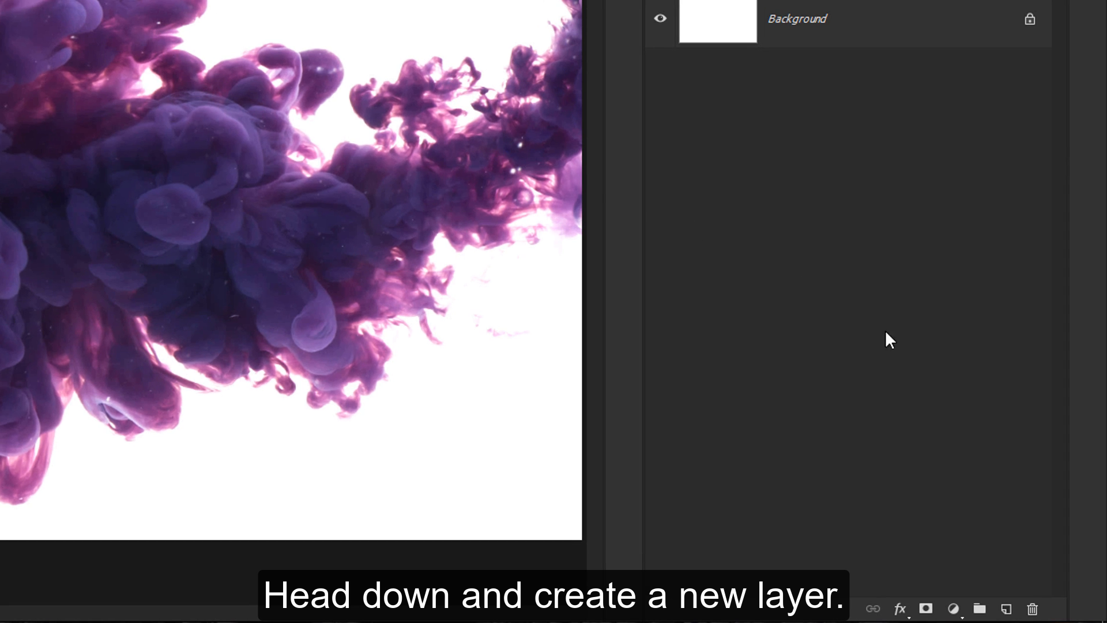
Step: Add a new layer above NOISE named COLOR HIGHLIGHTS and set its blending mode to Color Dodge
{"action": "left_click", "coordinate": [1007, 609]}
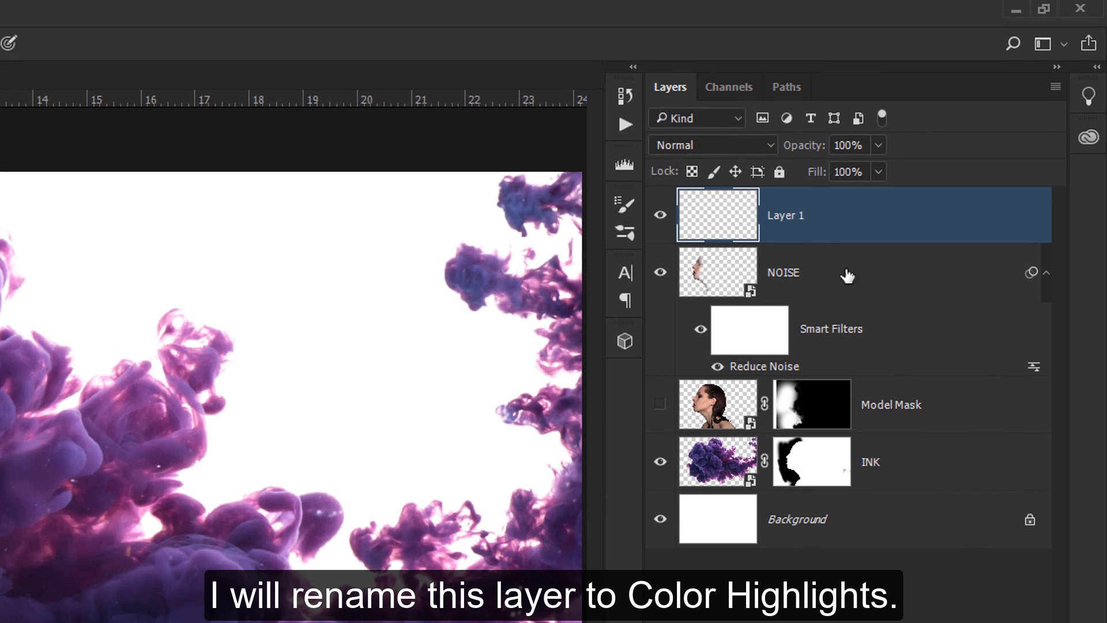
{"action": "double_click", "coordinate": [803, 220]}
{"action": "type", "text": "COLO"}
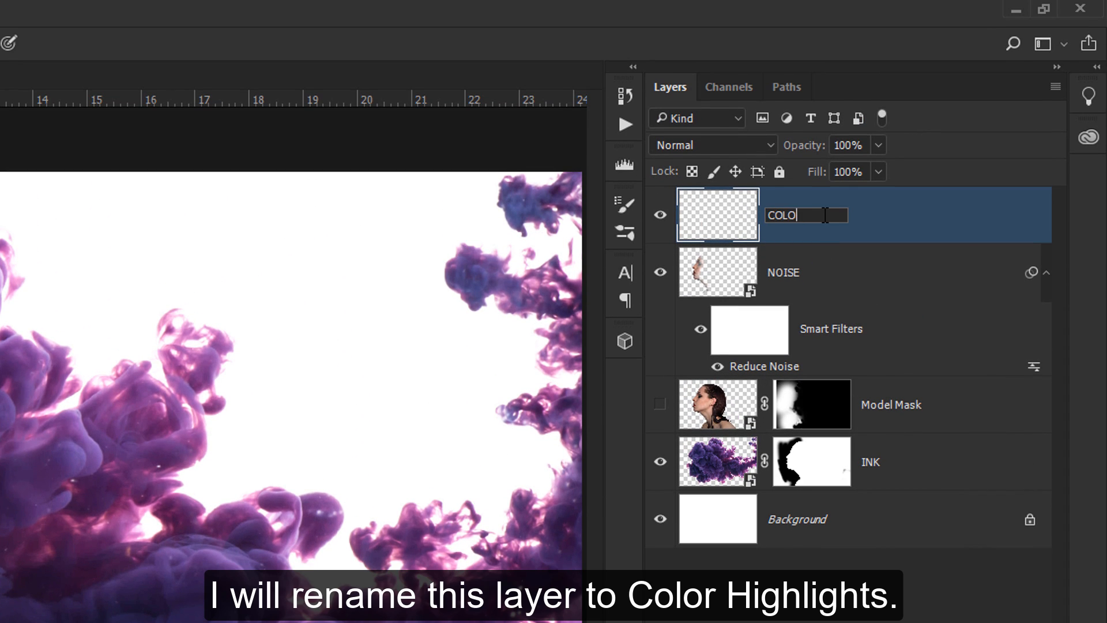
{"action": "type", "text": "R HIGHLIGHTS"}
{"action": "key", "text": "Return"}
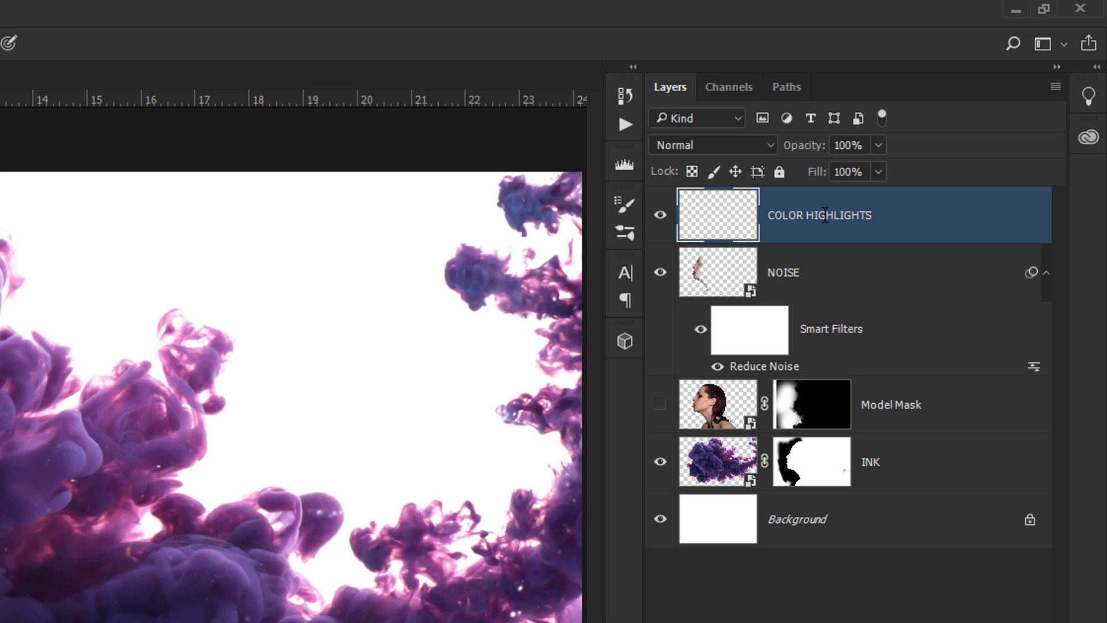
{"action": "left_click", "coordinate": [731, 137]}
{"action": "left_click", "coordinate": [744, 315]}
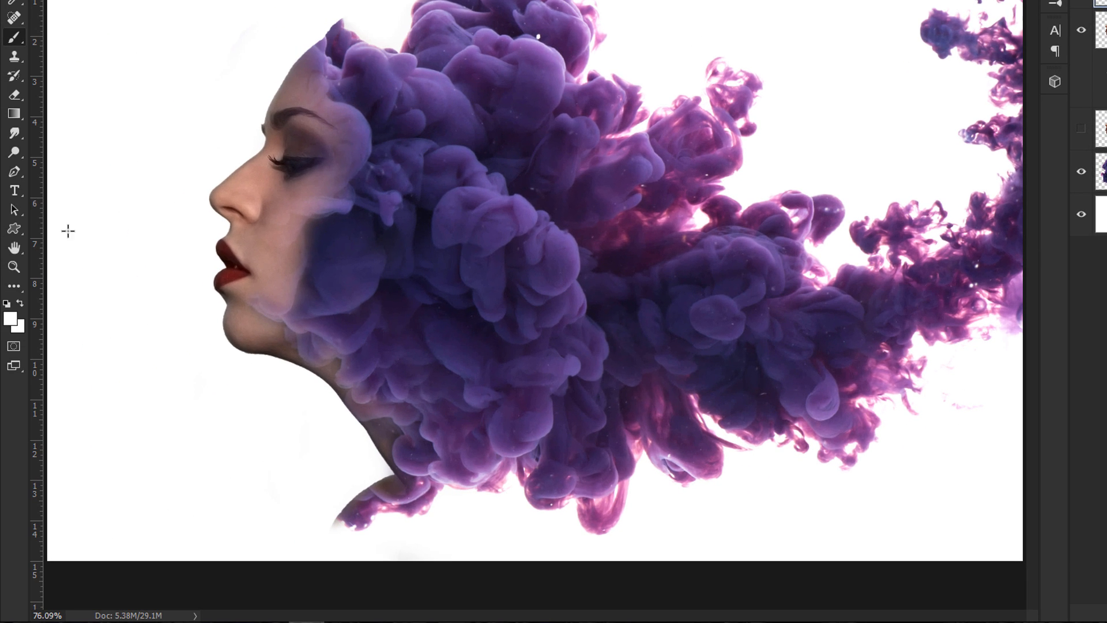
Step: Set the foreground color to pink ff81ce
{"action": "left_click", "coordinate": [11, 319]}
{"action": "left_click", "coordinate": [910, 236]}
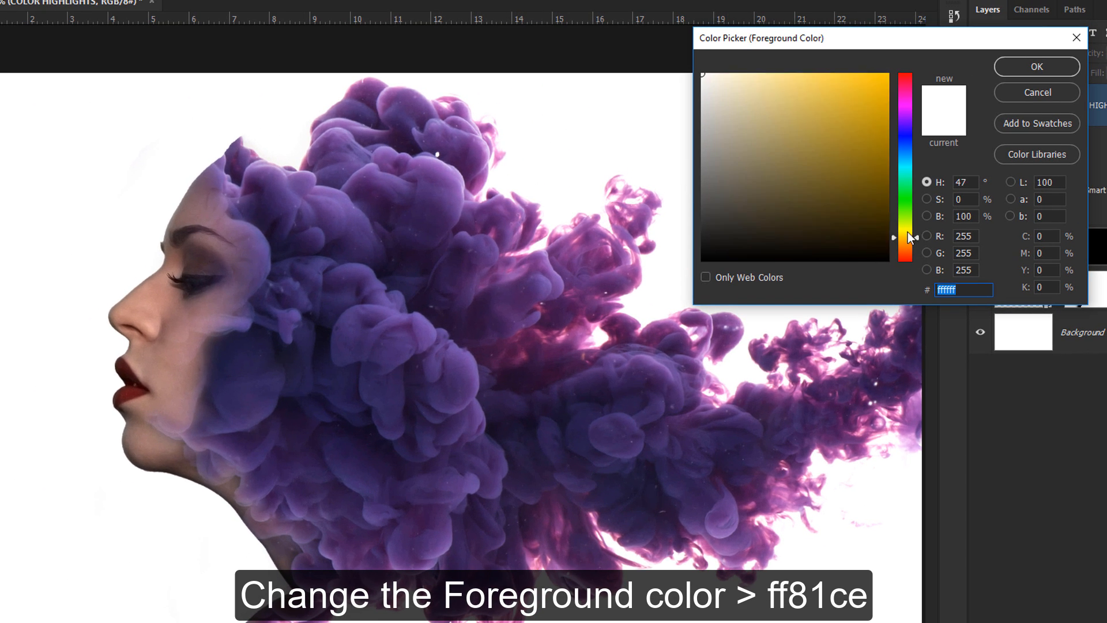
{"action": "mouse_move", "coordinate": [910, 237]}
{"action": "left_mouse_down"}
{"action": "mouse_move", "coordinate": [910, 83]}
{"action": "mouse_move", "coordinate": [913, 93]}
{"action": "left_mouse_up"}
{"action": "left_click_drag", "start_coordinate": [761, 75], "coordinate": [795, 70]}
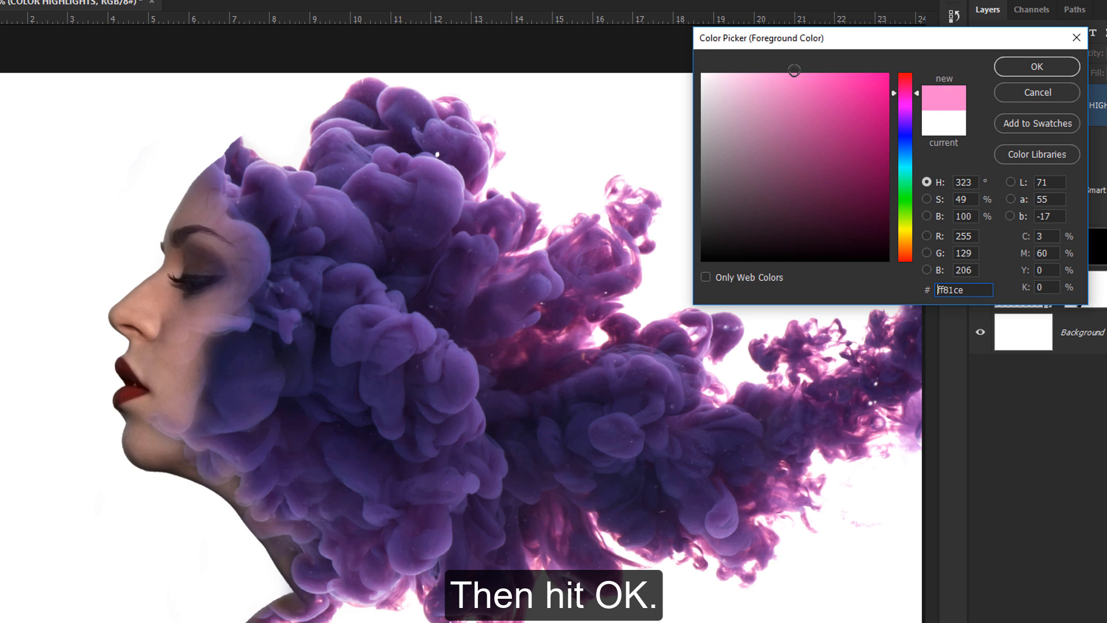
{"action": "left_click", "coordinate": [1030, 67]}
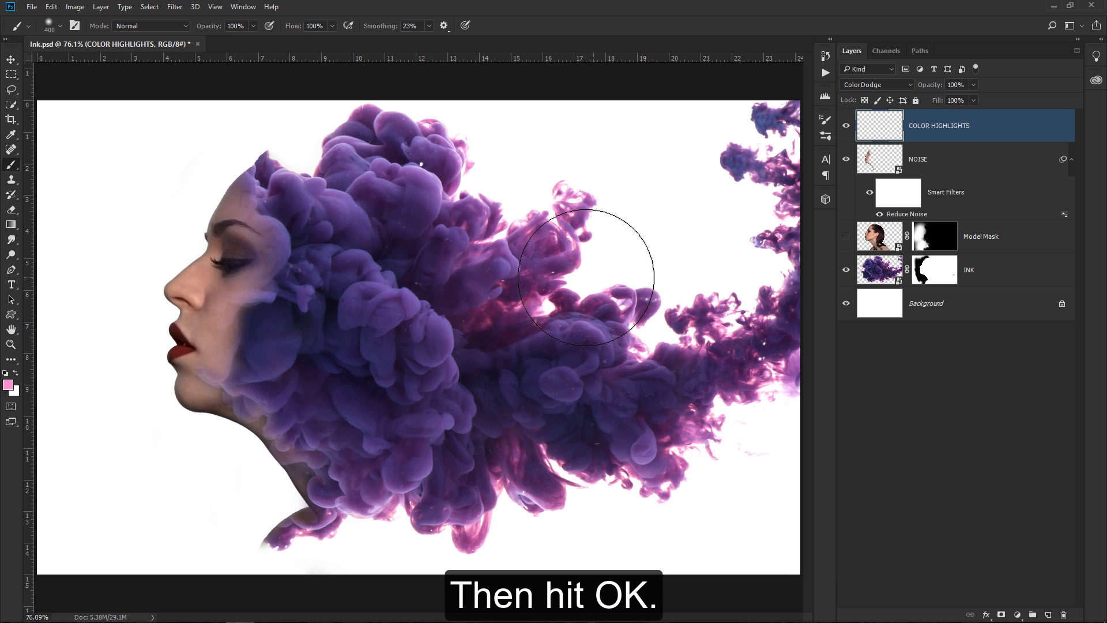
Step: Dab pink highlights onto the ink behind the head with a 400 px brush, lower COLOR HIGHLIGHTS opacity to 15% and compare the effect
{"action": "left_click", "coordinate": [509, 293]}
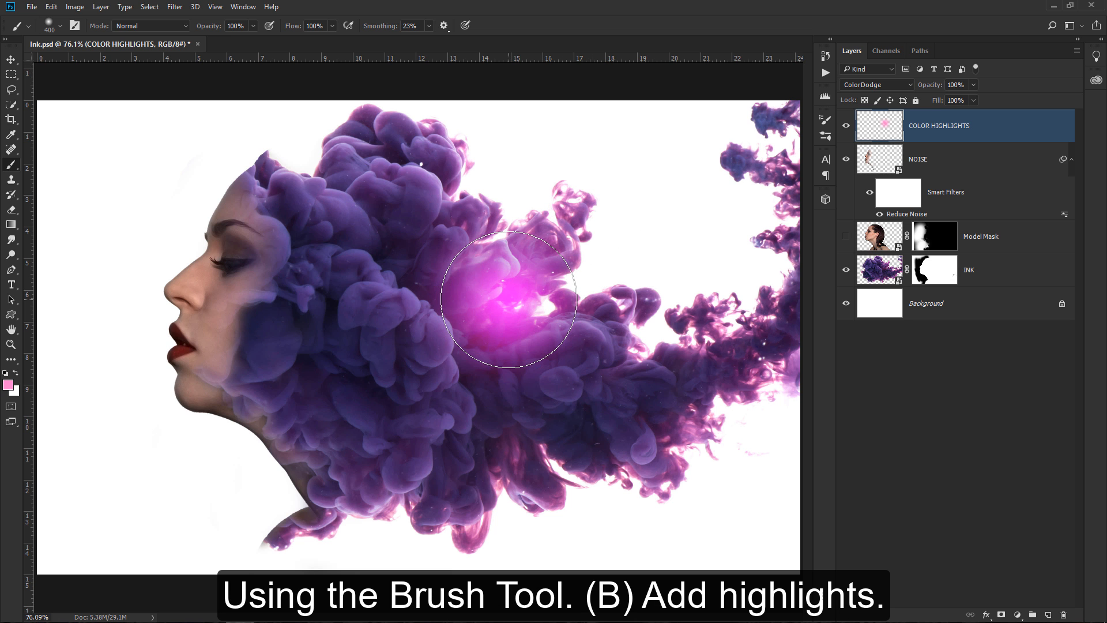
{"action": "left_click", "coordinate": [525, 446]}
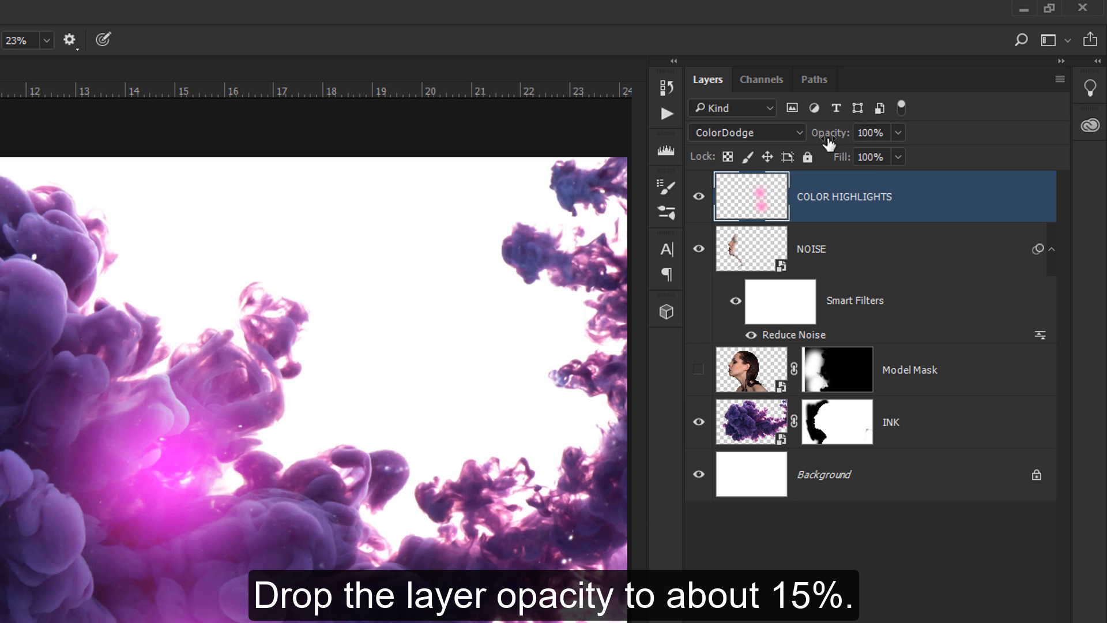
{"action": "left_click_drag", "start_coordinate": [829, 143], "coordinate": [684, 133]}
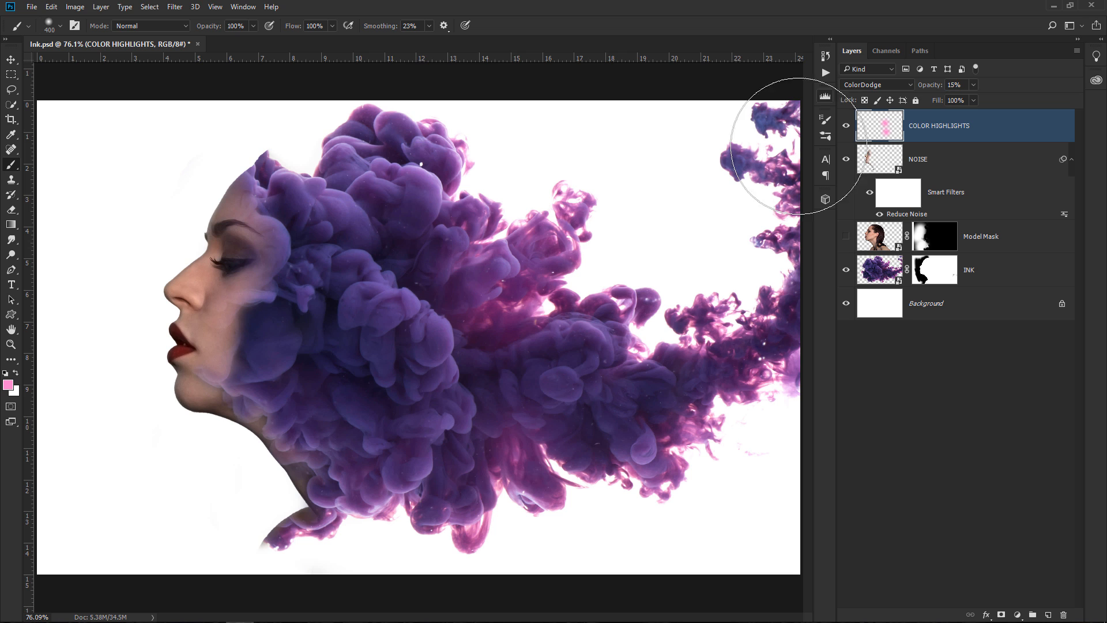
{"action": "left_click", "coordinate": [726, 360]}
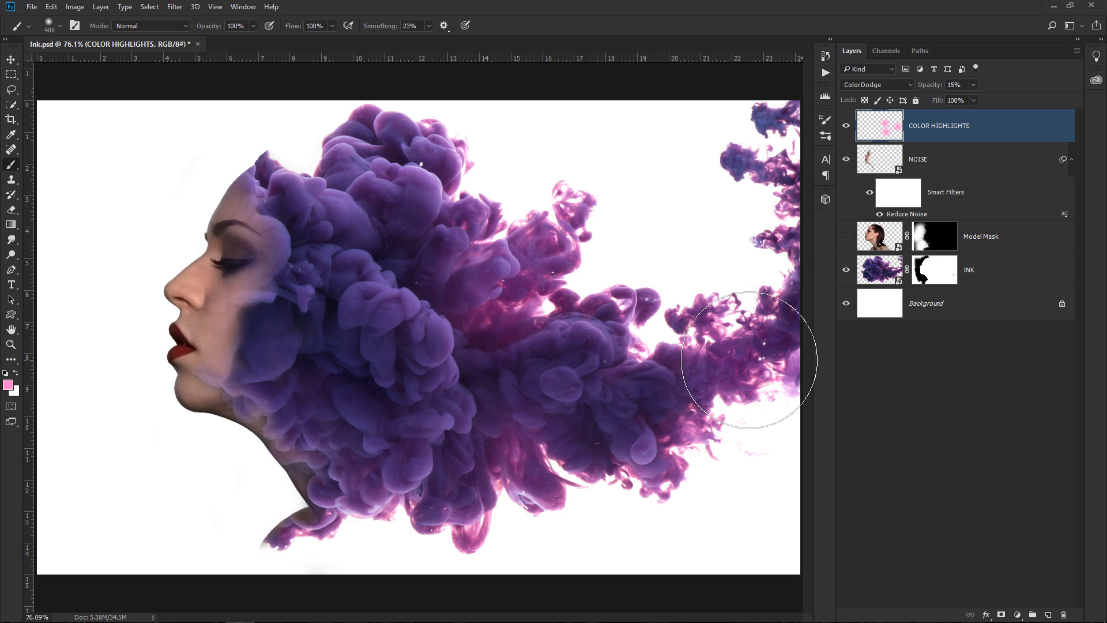
{"action": "left_click", "coordinate": [847, 126]}
{"action": "left_click", "coordinate": [847, 127]}
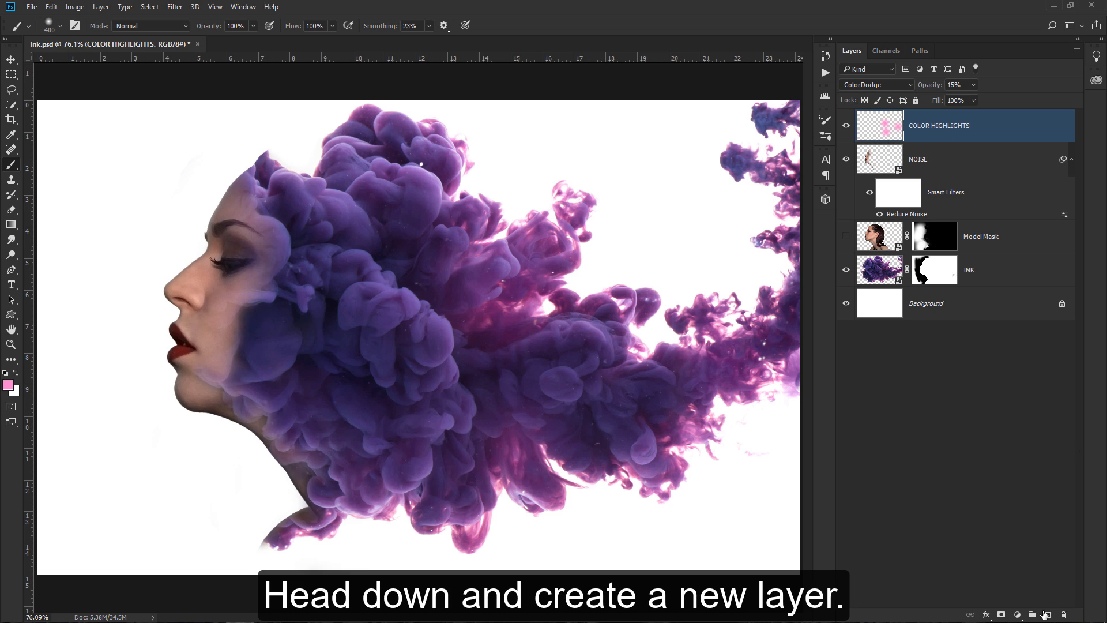
Step: Add a new layer on top of the stack and name it HIGHLIGHTS
{"action": "left_click", "coordinate": [1046, 615]}
{"action": "double_click", "coordinate": [926, 129]}
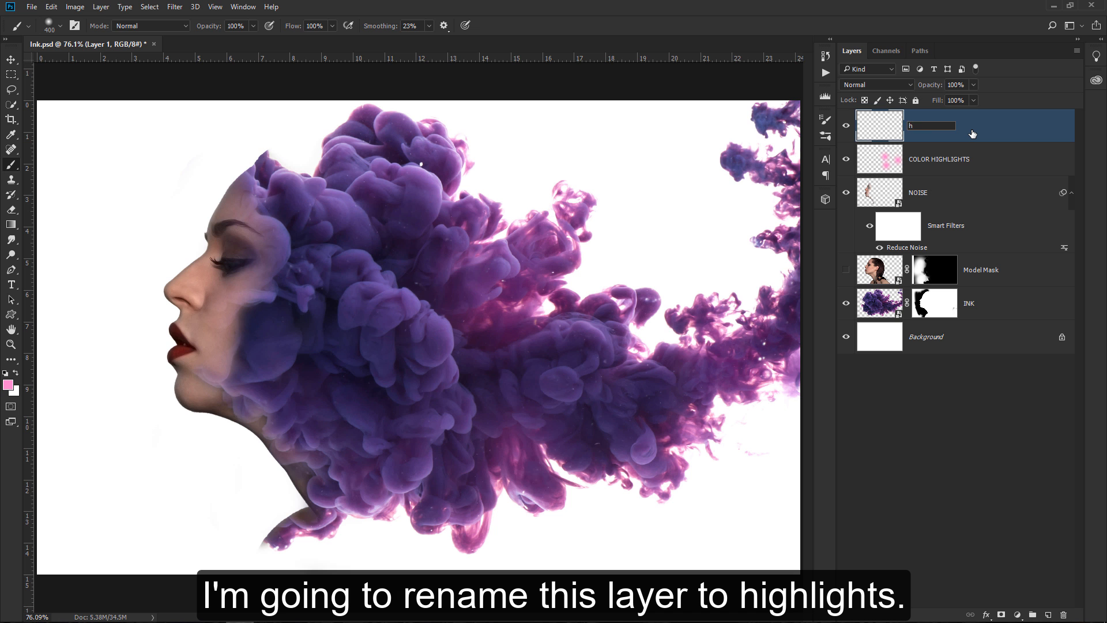
{"action": "type", "text": "HIGHLIGHTS"}
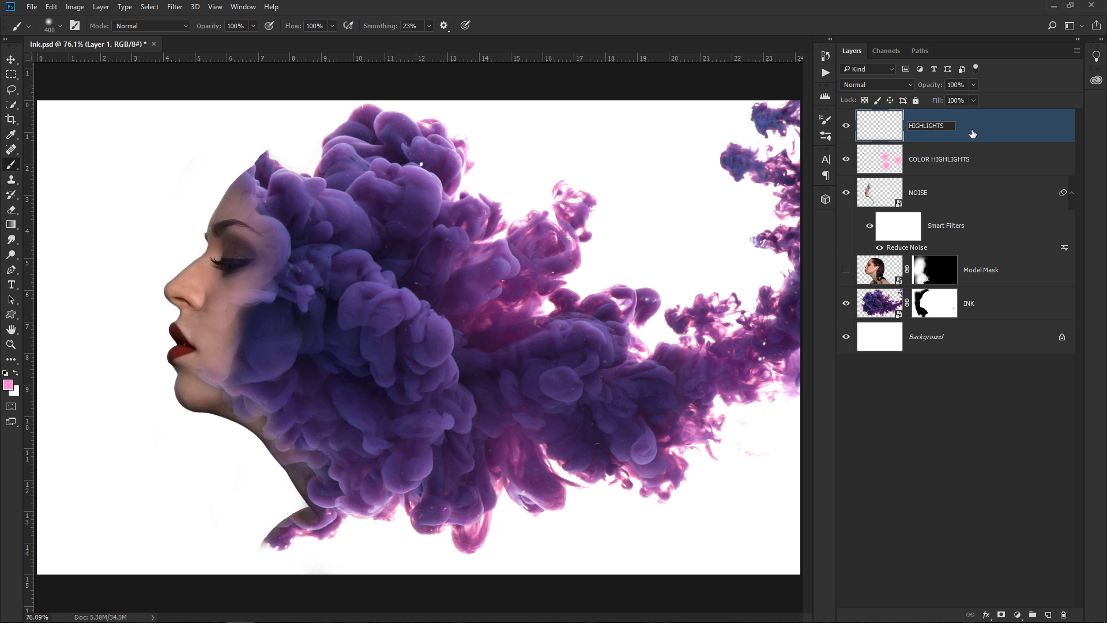
{"action": "key", "text": "Return"}
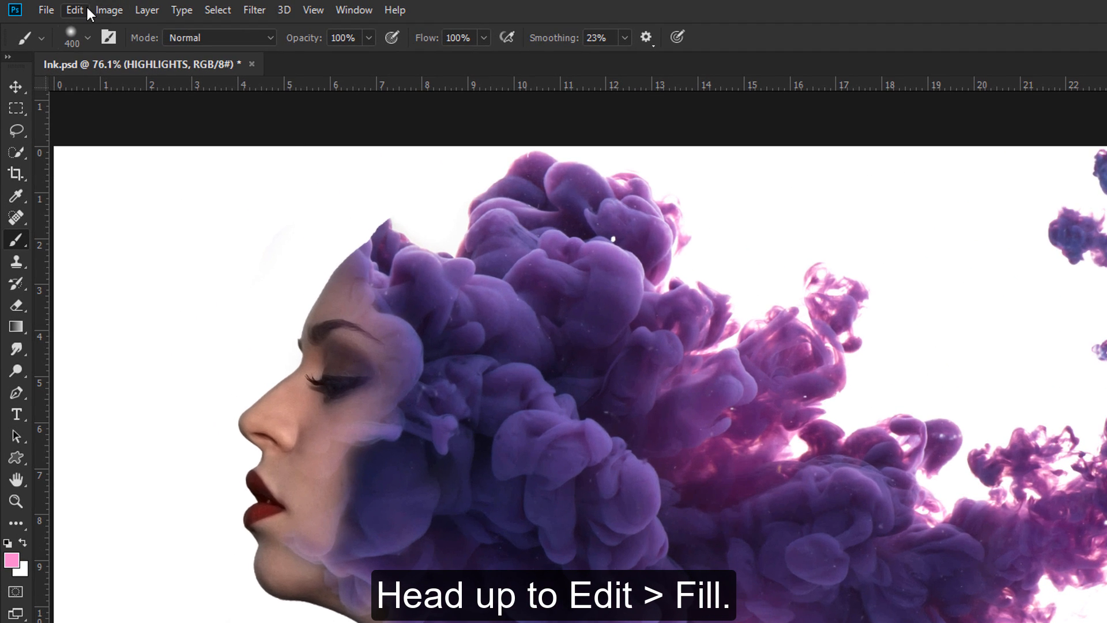
Step: Fill the HIGHLIGHTS layer with 50% Gray in Normal mode at 100% opacity and set its blending mode to Soft Light
{"action": "left_click", "coordinate": [74, 10]}
{"action": "left_click", "coordinate": [133, 269]}
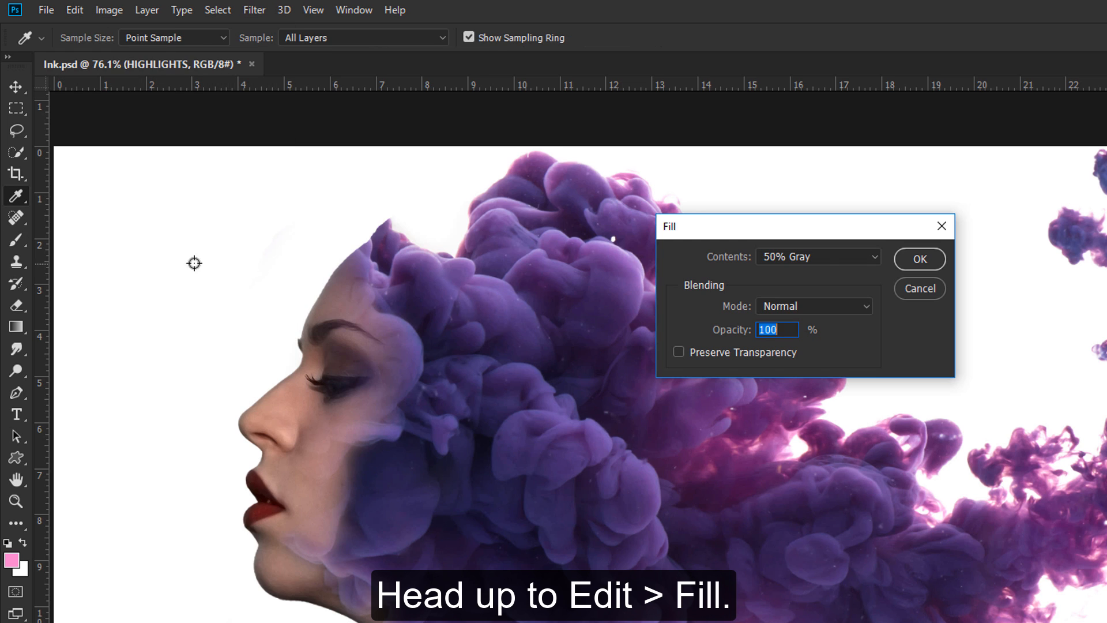
{"action": "left_click", "coordinate": [827, 259]}
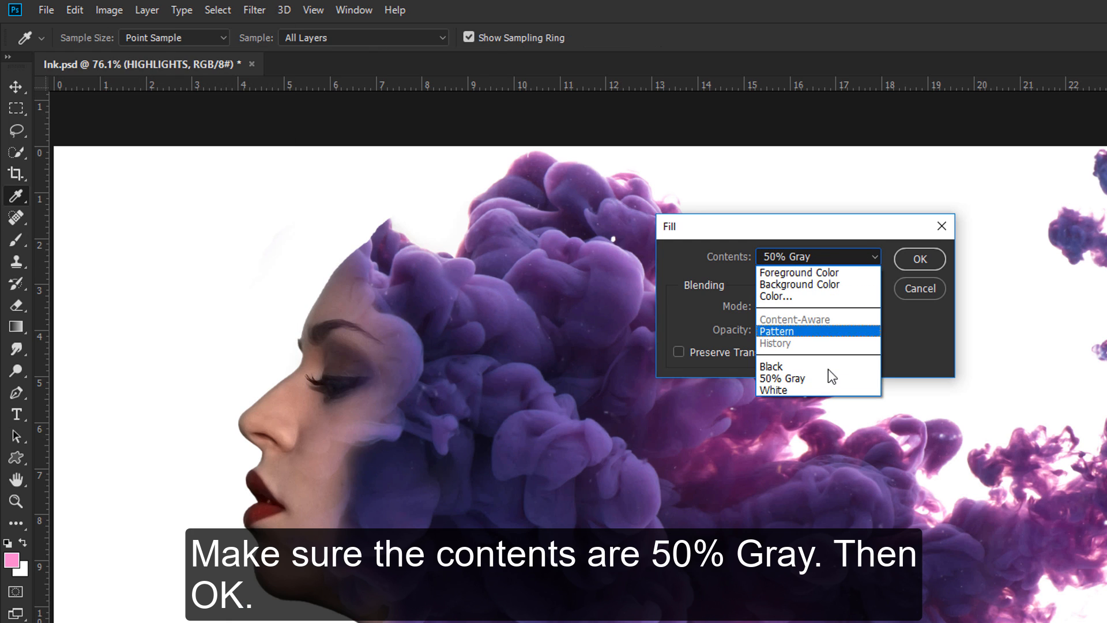
{"action": "left_click", "coordinate": [834, 378]}
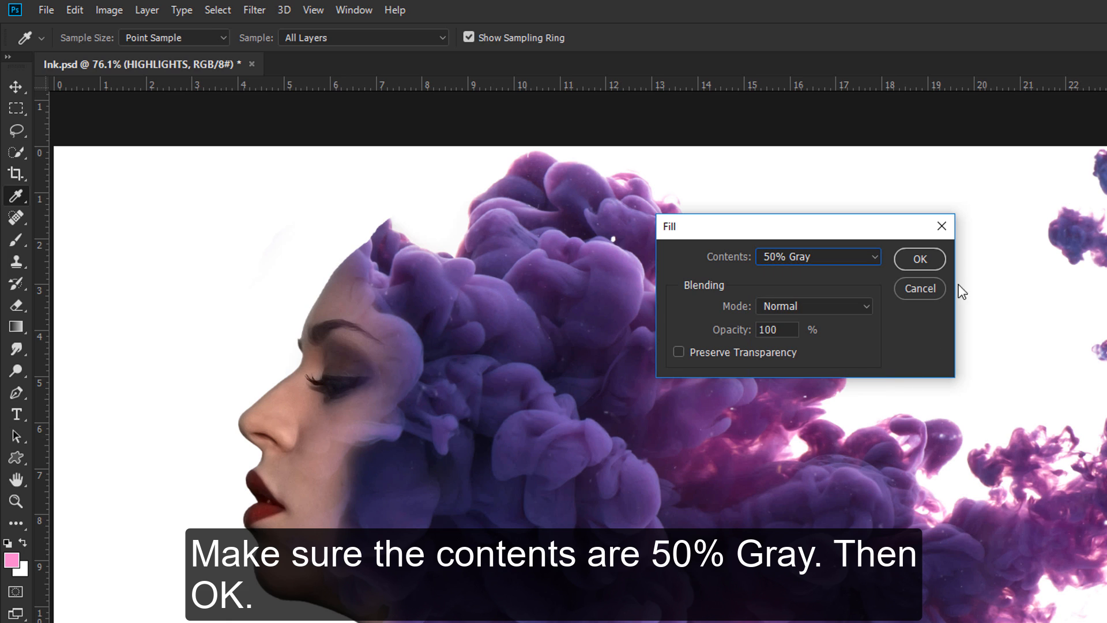
{"action": "left_click", "coordinate": [920, 259]}
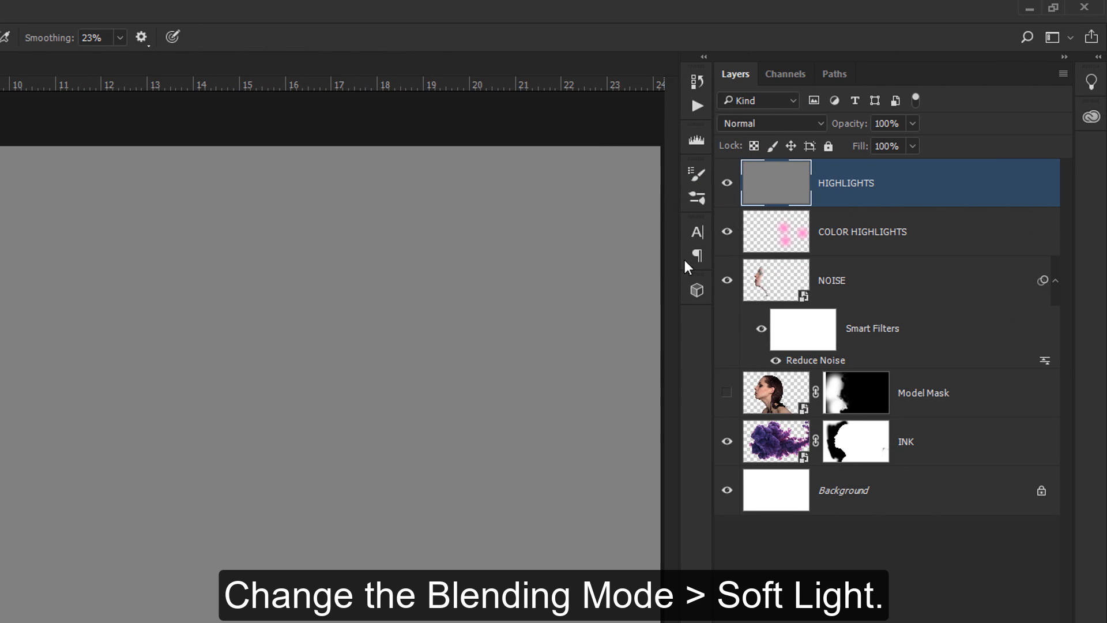
{"action": "left_click", "coordinate": [752, 125]}
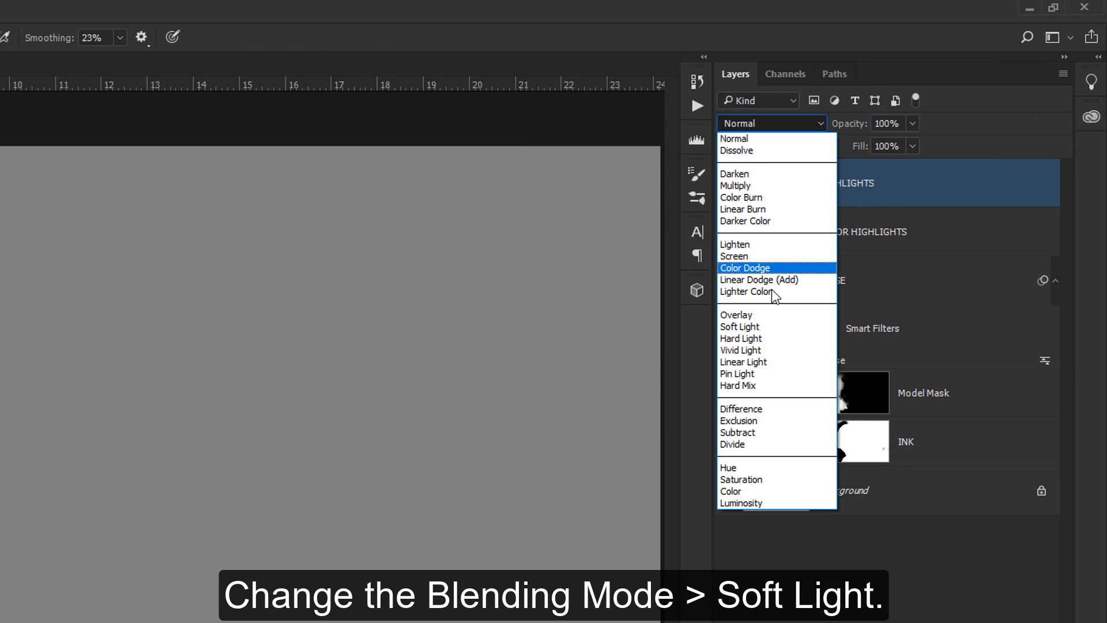
{"action": "left_click", "coordinate": [772, 327]}
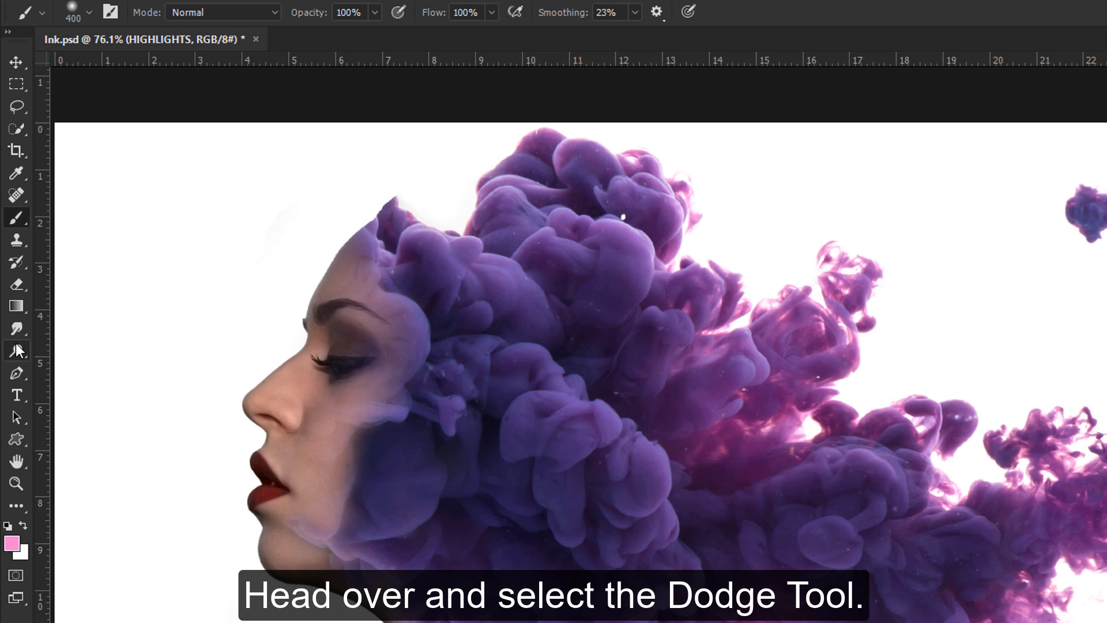
Step: Brighten the ink folds behind the face on HIGHLIGHTS using the Dodge tool at 30 px, Midtones range and 20% exposure
{"action": "left_click", "coordinate": [18, 352]}
{"action": "left_click", "coordinate": [132, 353]}
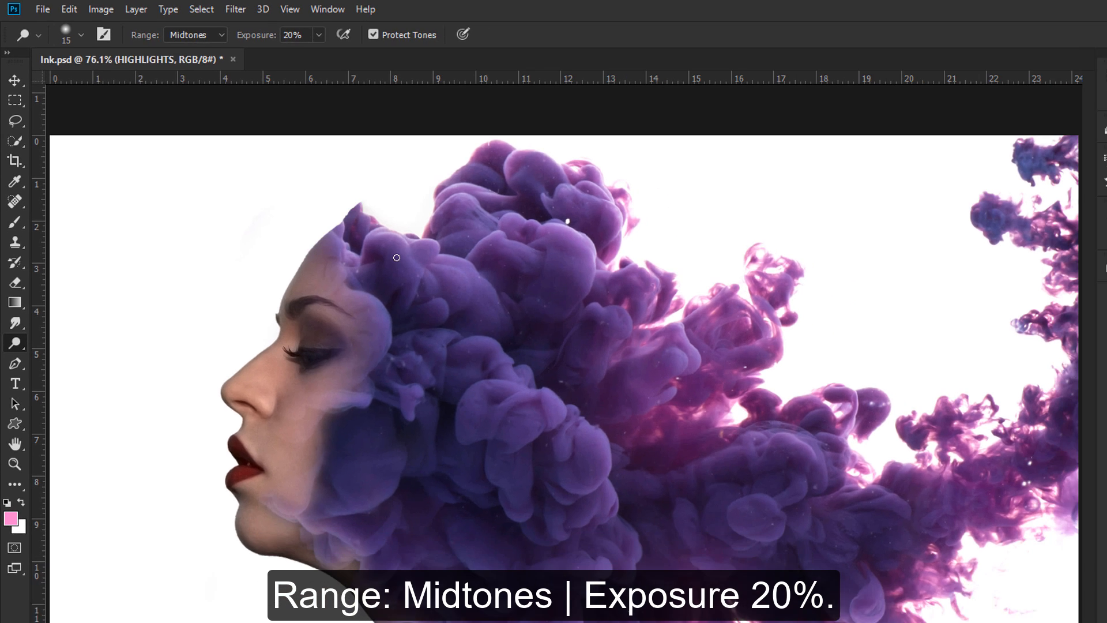
{"action": "key", "text": "z"}
{"action": "left_click_drag", "start_coordinate": [521, 379], "coordinate": [518, 382]}
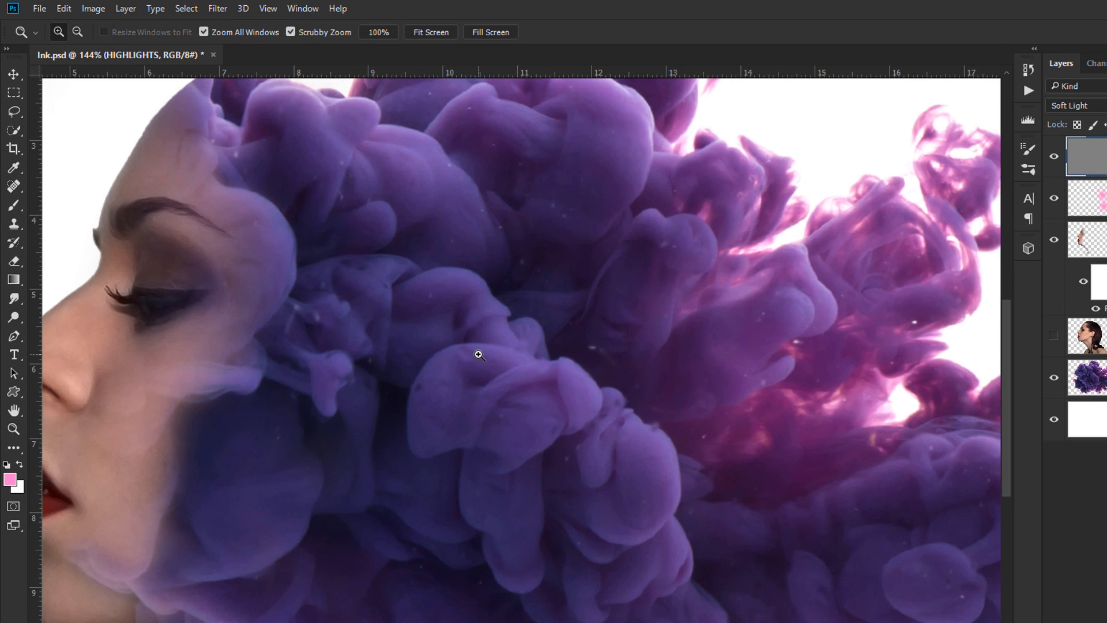
{"action": "key", "text": "o"}
{"action": "left_click_drag", "start_coordinate": [395, 337], "coordinate": [484, 373]}
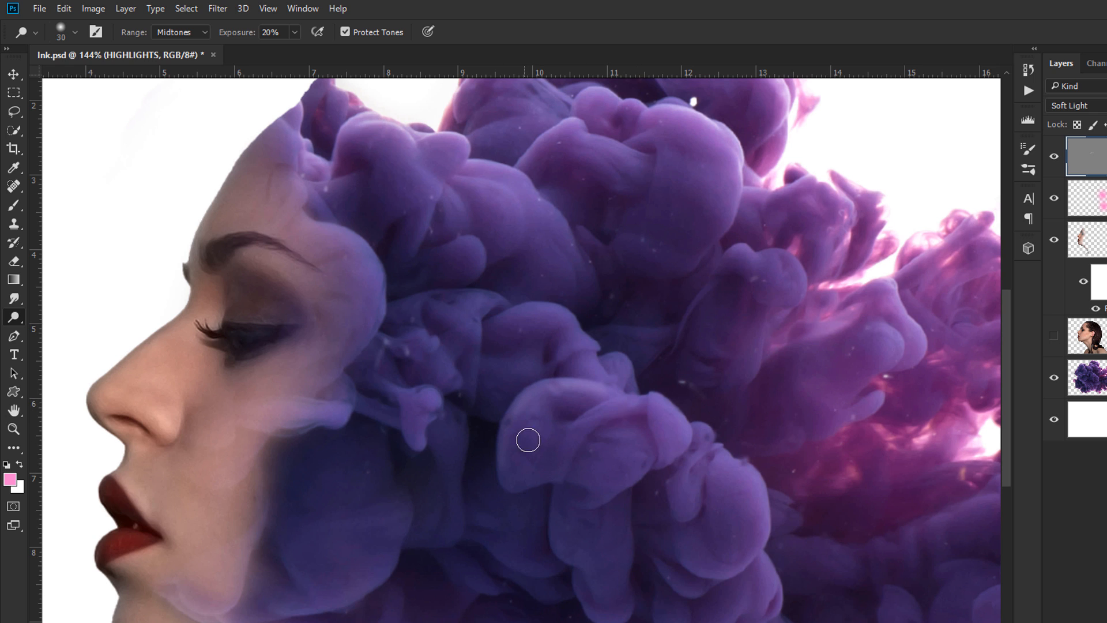
{"action": "left_click_drag", "start_coordinate": [752, 481], "coordinate": [744, 568]}
{"action": "left_click_drag", "start_coordinate": [586, 345], "coordinate": [604, 419]}
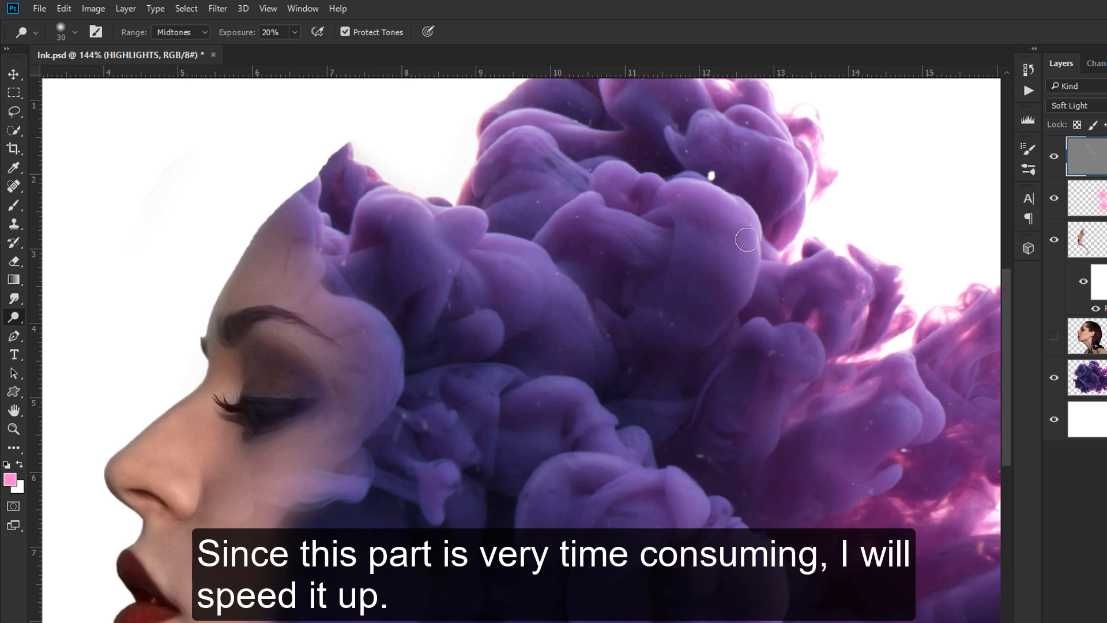
{"action": "left_click_drag", "start_coordinate": [744, 274], "coordinate": [721, 325]}
{"action": "left_click_drag", "start_coordinate": [902, 411], "coordinate": [902, 450]}
{"action": "mouse_move", "coordinate": [258, 453]}
{"action": "left_mouse_down"}
{"action": "mouse_move", "coordinate": [326, 423]}
{"action": "mouse_move", "coordinate": [268, 474]}
{"action": "left_mouse_up"}
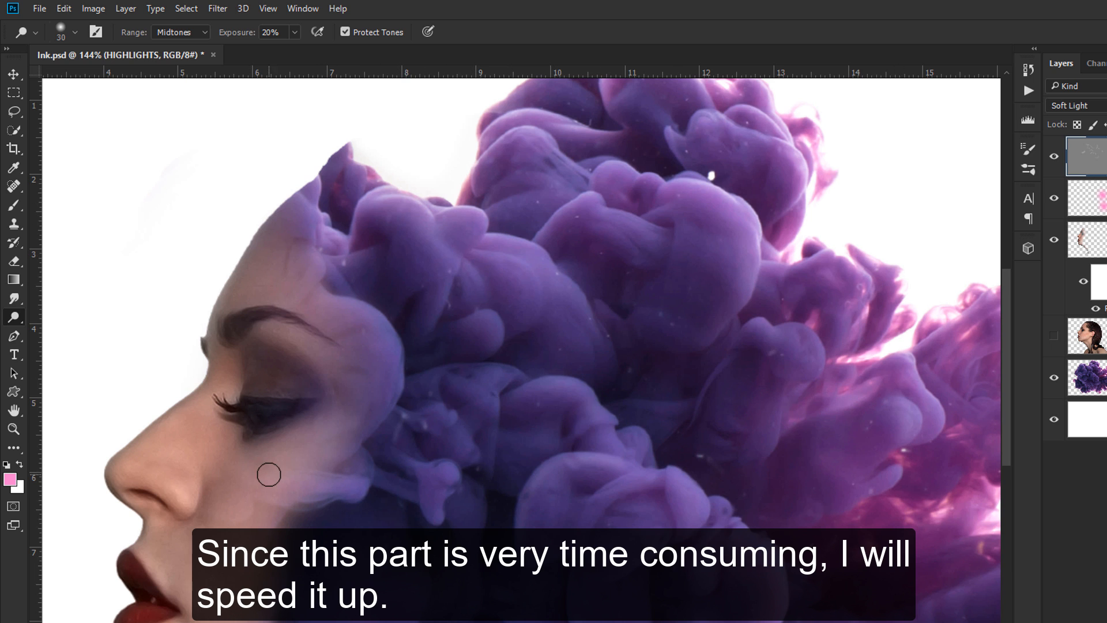
Step: Brighten the ink beside the eye and cheek on HIGHLIGHTS using the Dodge tool at 60 px
{"action": "key", "text": "bracketright"}
{"action": "key", "text": "bracketright"}
{"action": "key", "text": "bracketright"}
{"action": "key", "text": "bracketright"}
{"action": "key", "text": "bracketright"}
{"action": "mouse_move", "coordinate": [332, 433]}
{"action": "left_mouse_down"}
{"action": "mouse_move", "coordinate": [287, 469]}
{"action": "mouse_move", "coordinate": [358, 433]}
{"action": "left_mouse_up"}
{"action": "left_click_drag", "start_coordinate": [303, 594], "coordinate": [310, 460]}
{"action": "left_click_drag", "start_coordinate": [397, 454], "coordinate": [352, 587]}
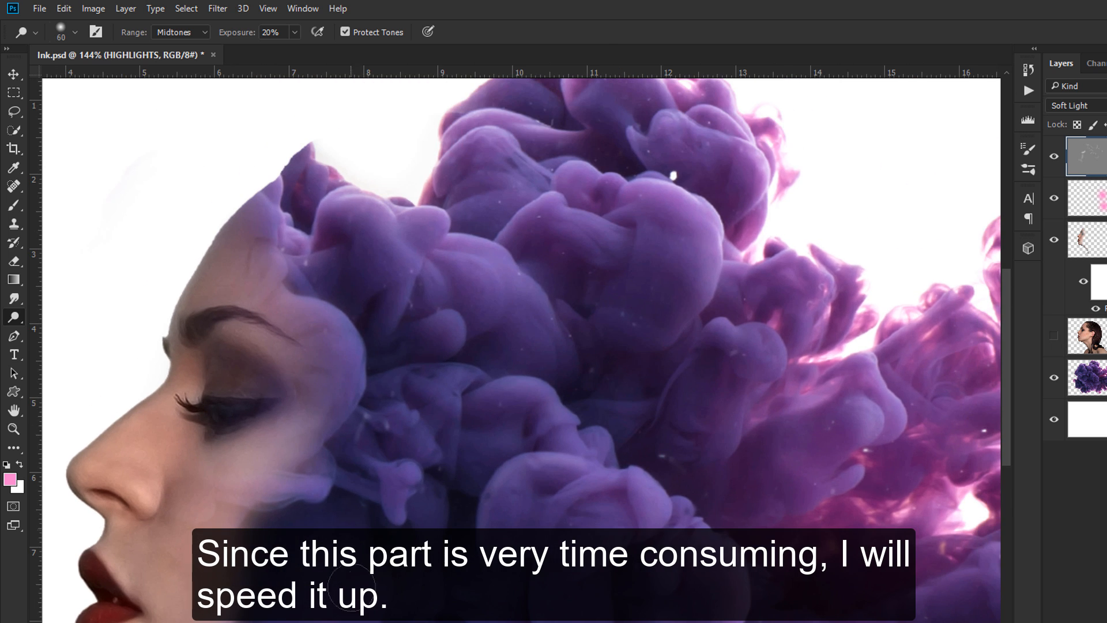
Step: Brighten the ink folds in the middle and trailing parts of the cloud using the Dodge tool at 25 px
{"action": "key", "text": "bracketleft"}
{"action": "key", "text": "bracketleft"}
{"action": "key", "text": "bracketleft"}
{"action": "key", "text": "bracketleft"}
{"action": "key", "text": "bracketleft"}
{"action": "key", "text": "bracketleft"}
{"action": "left_click_drag", "start_coordinate": [830, 465], "coordinate": [791, 398]}
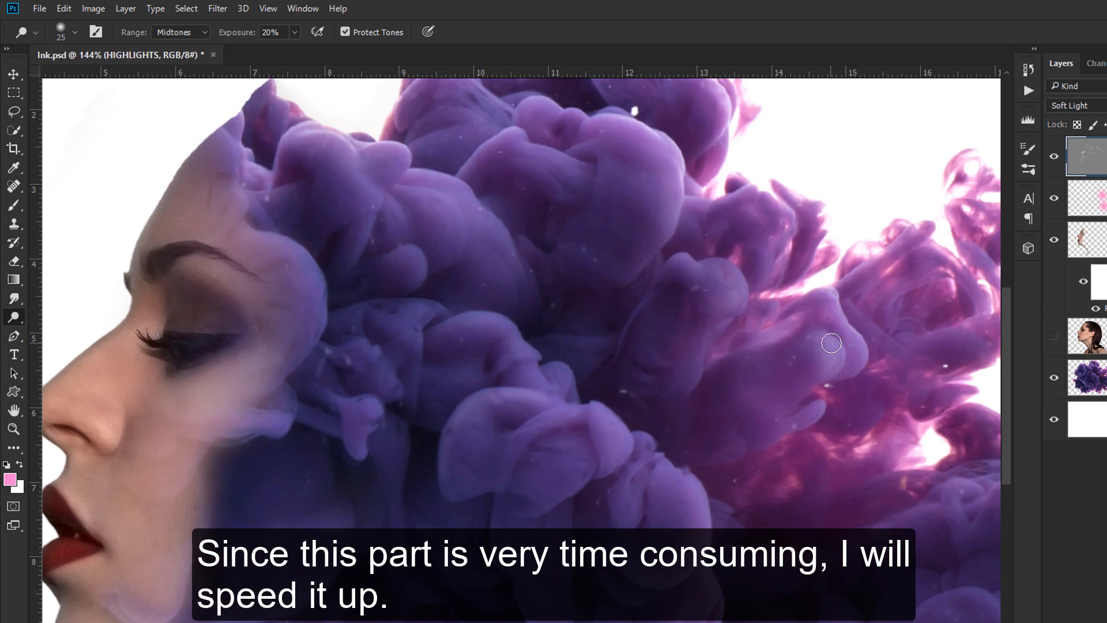
{"action": "left_click_drag", "start_coordinate": [630, 484], "coordinate": [594, 334]}
{"action": "left_click_drag", "start_coordinate": [790, 485], "coordinate": [512, 427]}
{"action": "left_click_drag", "start_coordinate": [680, 394], "coordinate": [636, 384]}
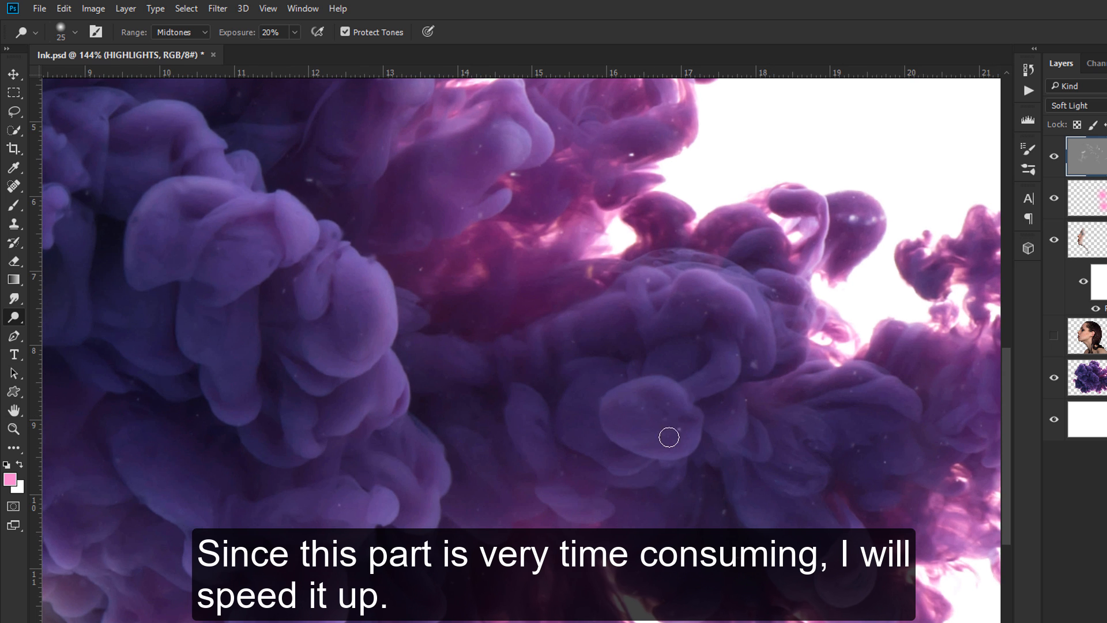
{"action": "left_click_drag", "start_coordinate": [714, 366], "coordinate": [687, 391]}
{"action": "mouse_move", "coordinate": [900, 385]}
{"action": "left_mouse_down"}
{"action": "mouse_move", "coordinate": [732, 407]}
{"action": "mouse_move", "coordinate": [590, 451]}
{"action": "mouse_move", "coordinate": [648, 485]}
{"action": "left_mouse_up"}
{"action": "key", "text": "bracketleft"}
{"action": "key", "text": "bracketleft"}
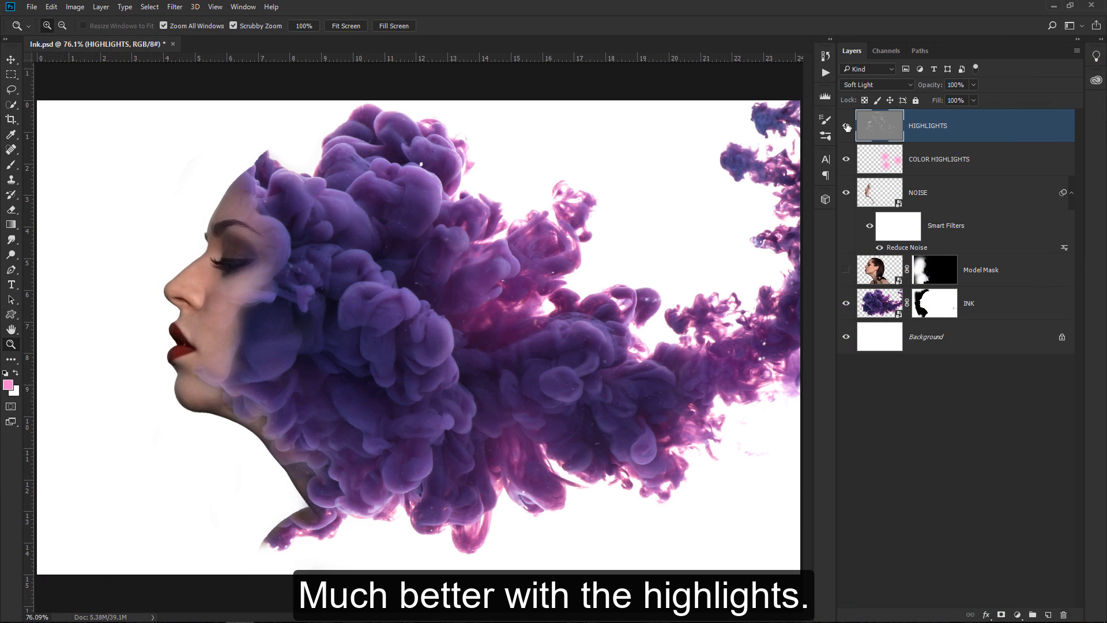
Step: Compare the whole portrait with and without the HIGHLIGHTS layer
{"action": "left_click", "coordinate": [847, 126]}
{"action": "left_click", "coordinate": [847, 127]}
{"action": "left_click", "coordinate": [847, 127]}
{"action": "left_click", "coordinate": [847, 126]}
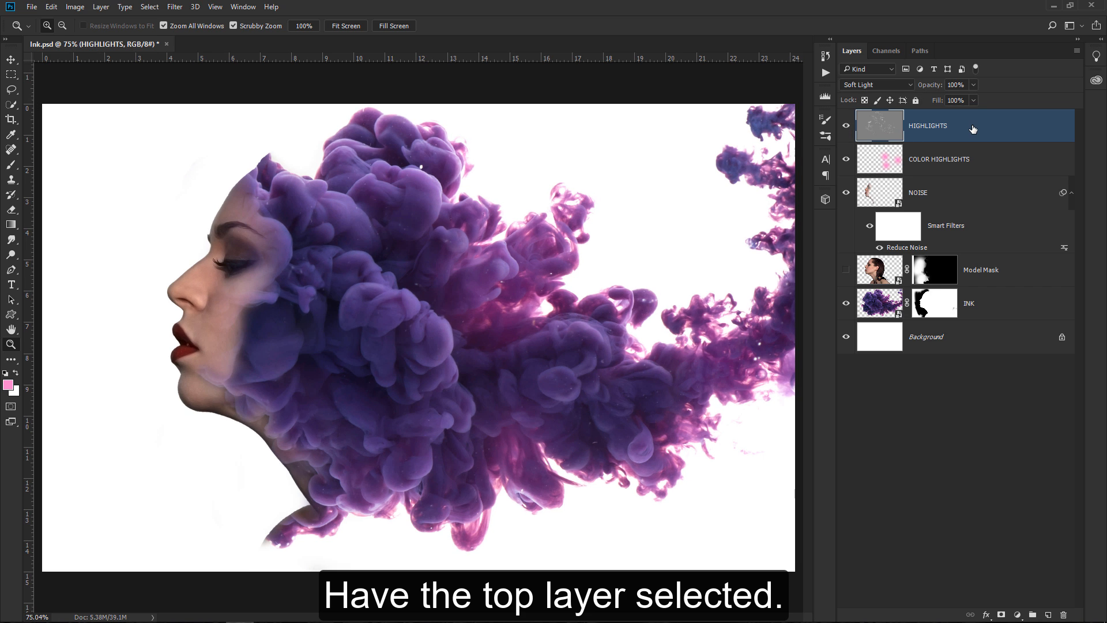
Step: Merge all visible layers into a new layer at the top of the stack and name it MERGED
{"action": "key", "text": "ctrl+shift+alt+e"}
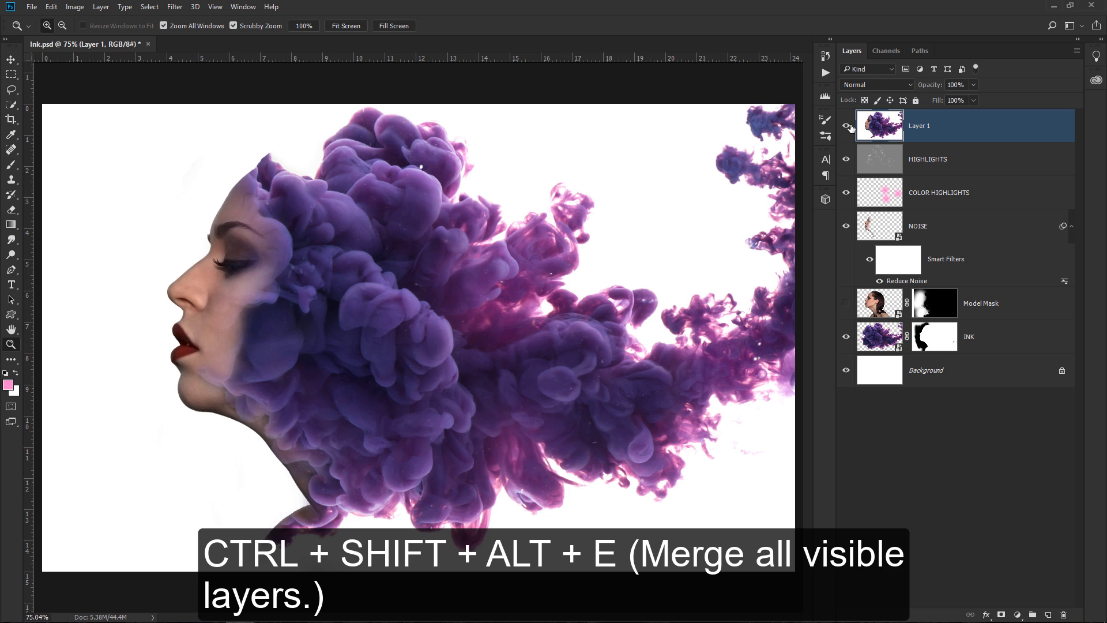
{"action": "double_click", "coordinate": [920, 126]}
{"action": "type", "text": "MERGED"}
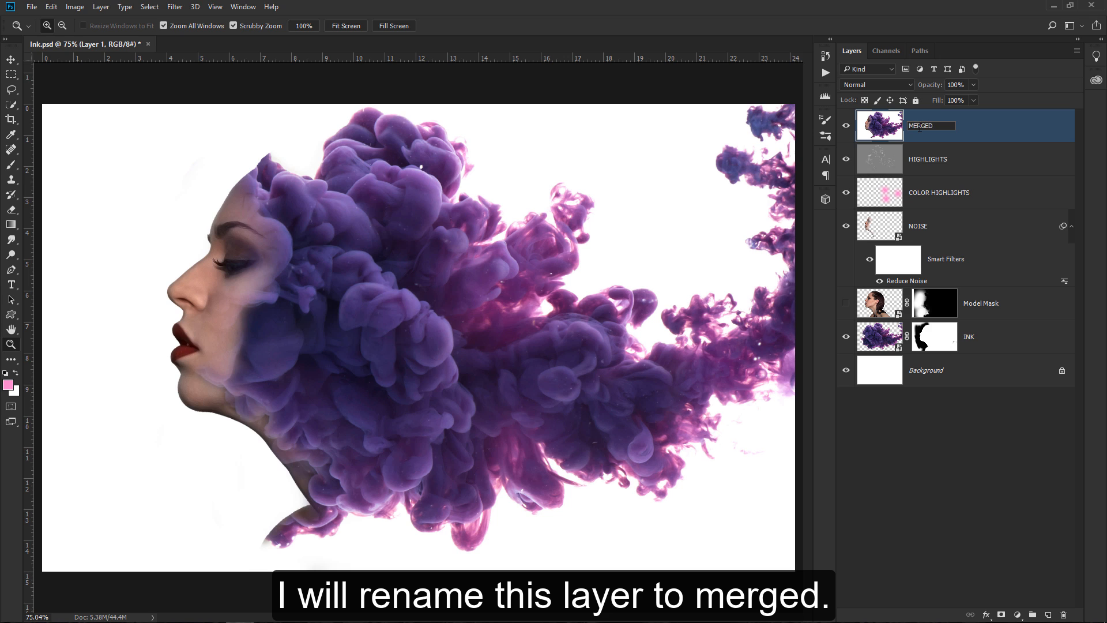
{"action": "key", "text": "Return"}
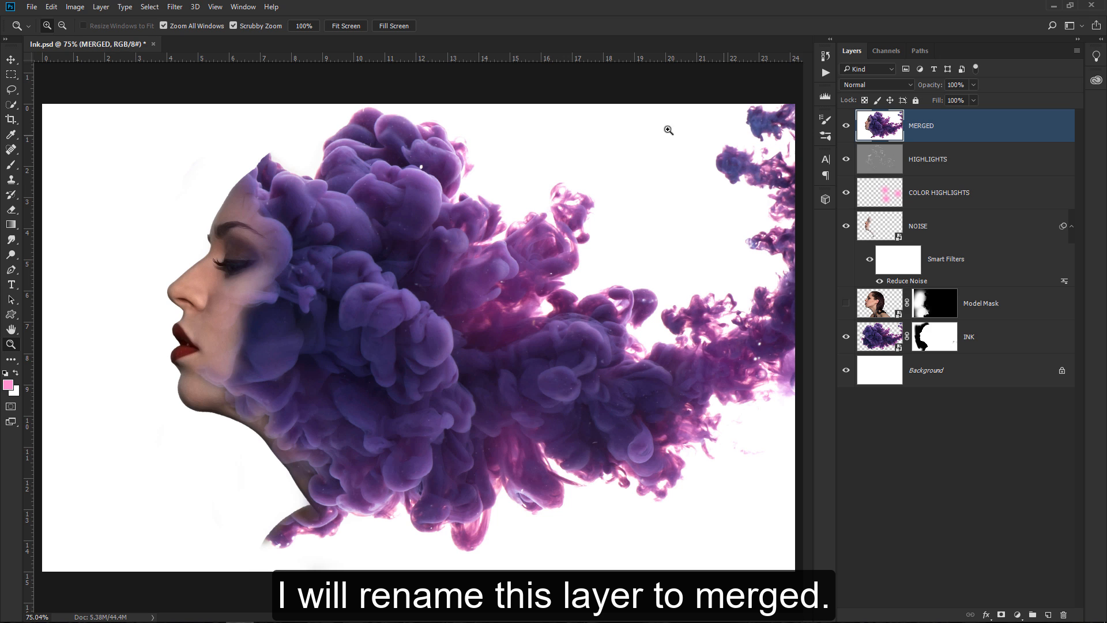
Step: Apply the Reduce Noise filter to the MERGED layer with Strength 7 and inspect the ink up close
{"action": "left_click", "coordinate": [176, 7]}
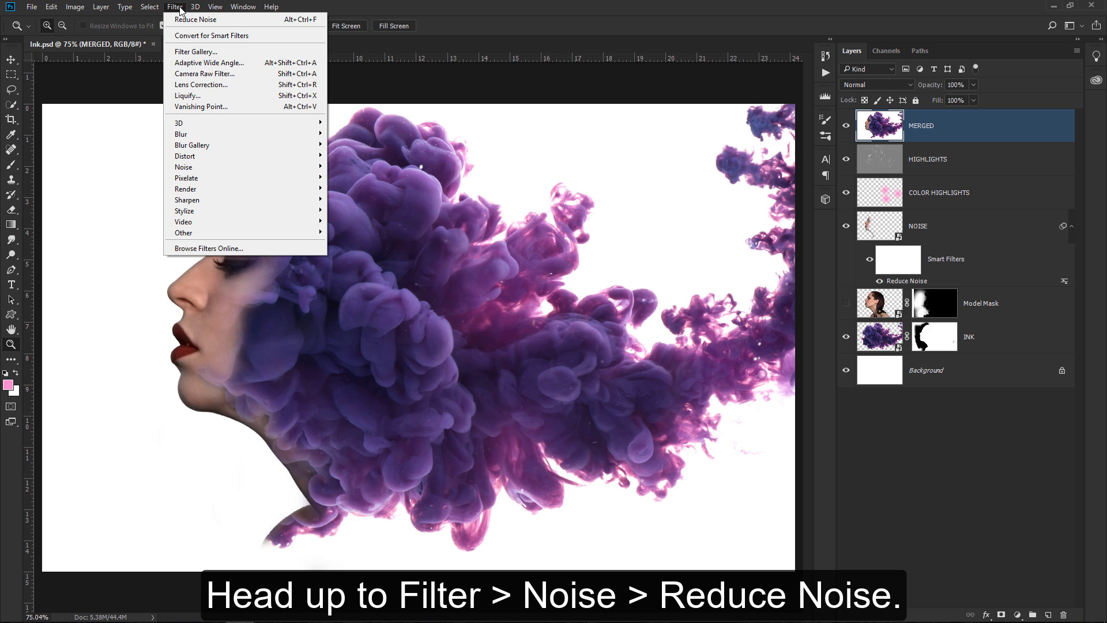
{"action": "mouse_move", "coordinate": [244, 168]}
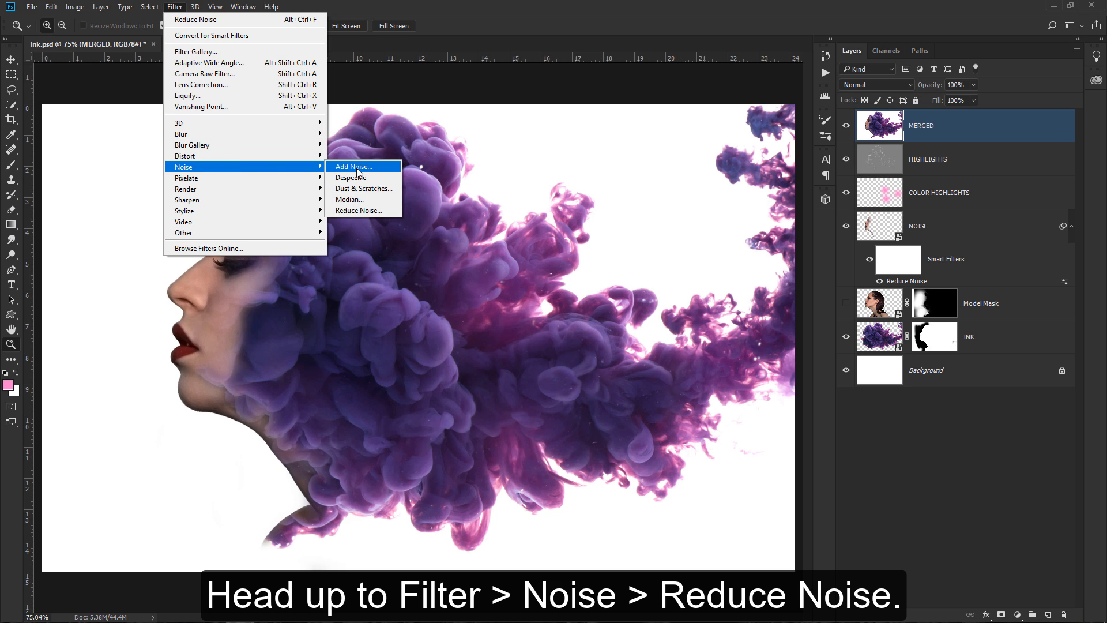
{"action": "left_click", "coordinate": [380, 211]}
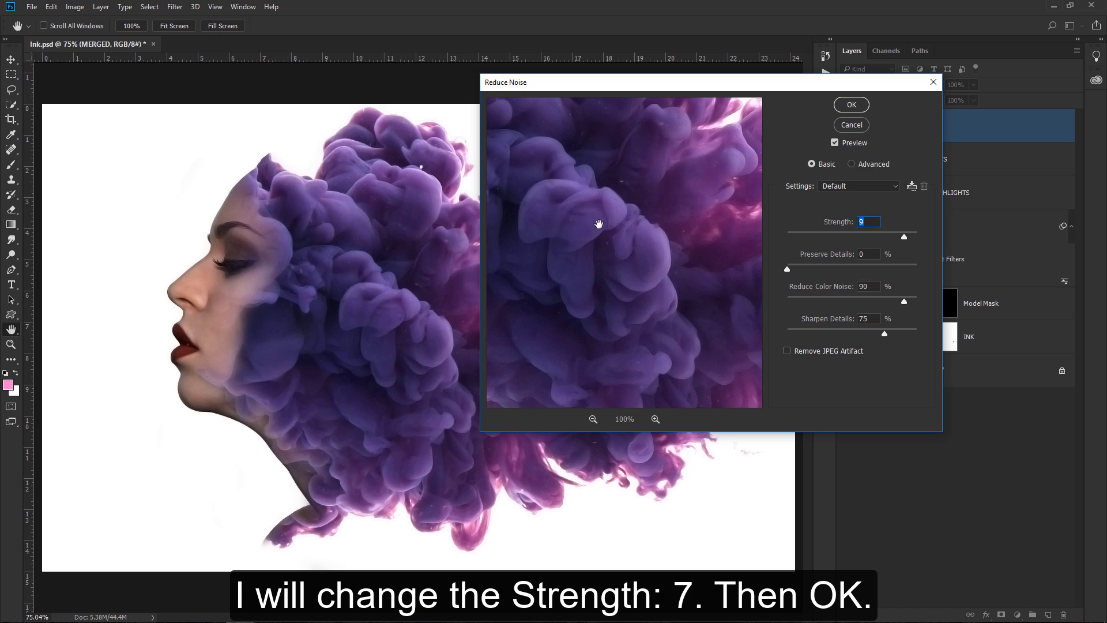
{"action": "mouse_move", "coordinate": [600, 172]}
{"action": "left_mouse_down"}
{"action": "mouse_move", "coordinate": [729, 243]}
{"action": "mouse_move", "coordinate": [650, 276]}
{"action": "mouse_move", "coordinate": [613, 223]}
{"action": "left_mouse_up"}
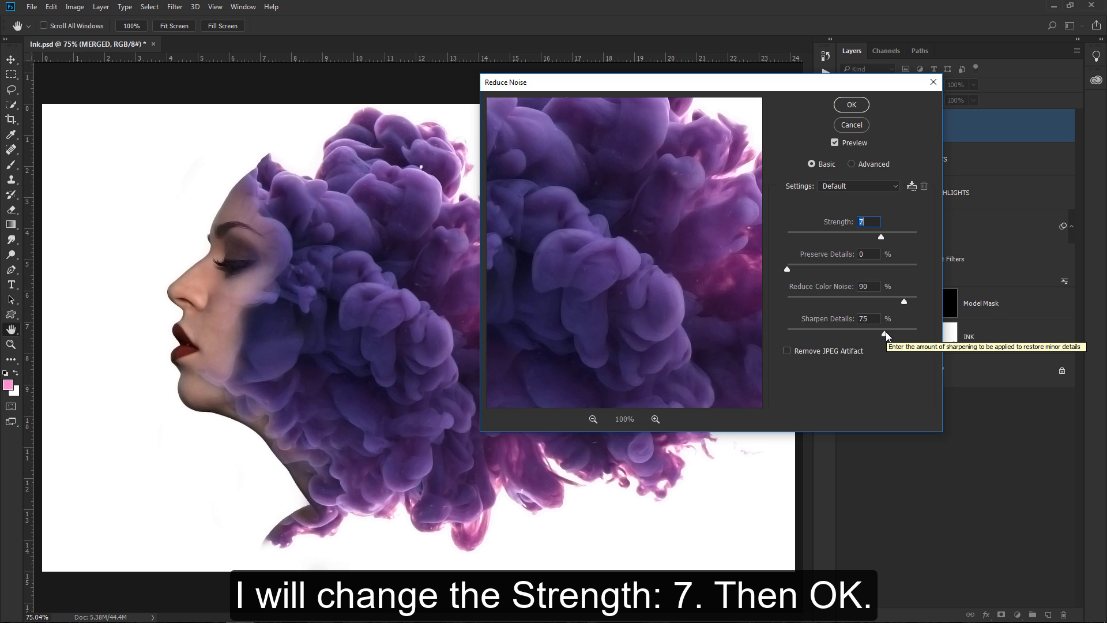
{"action": "left_click", "coordinate": [851, 104]}
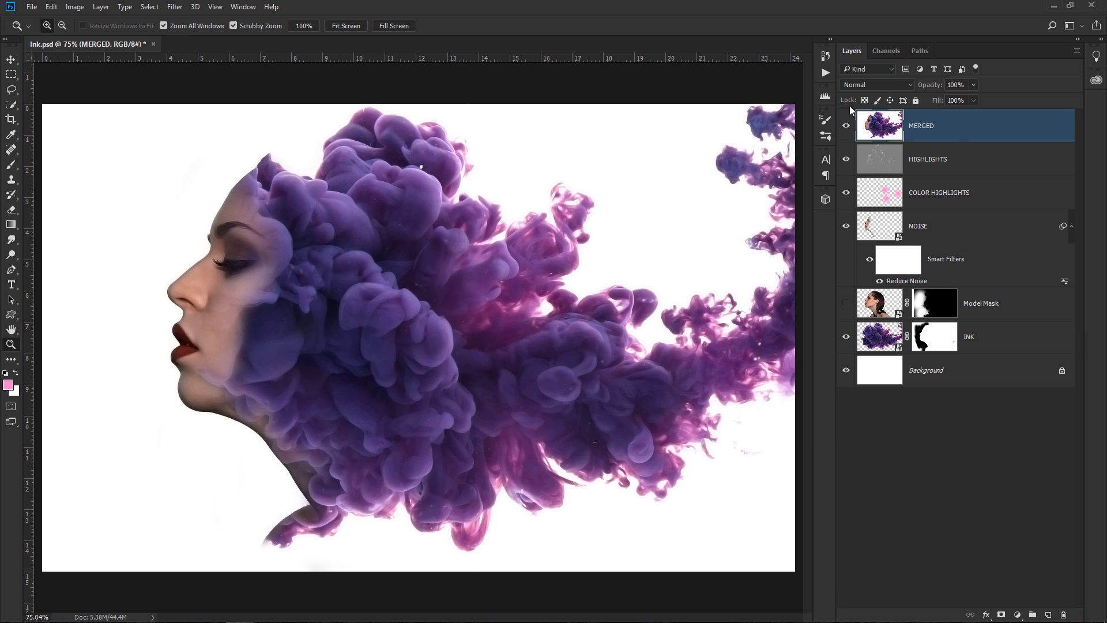
{"action": "left_click_drag", "start_coordinate": [426, 283], "coordinate": [448, 287]}
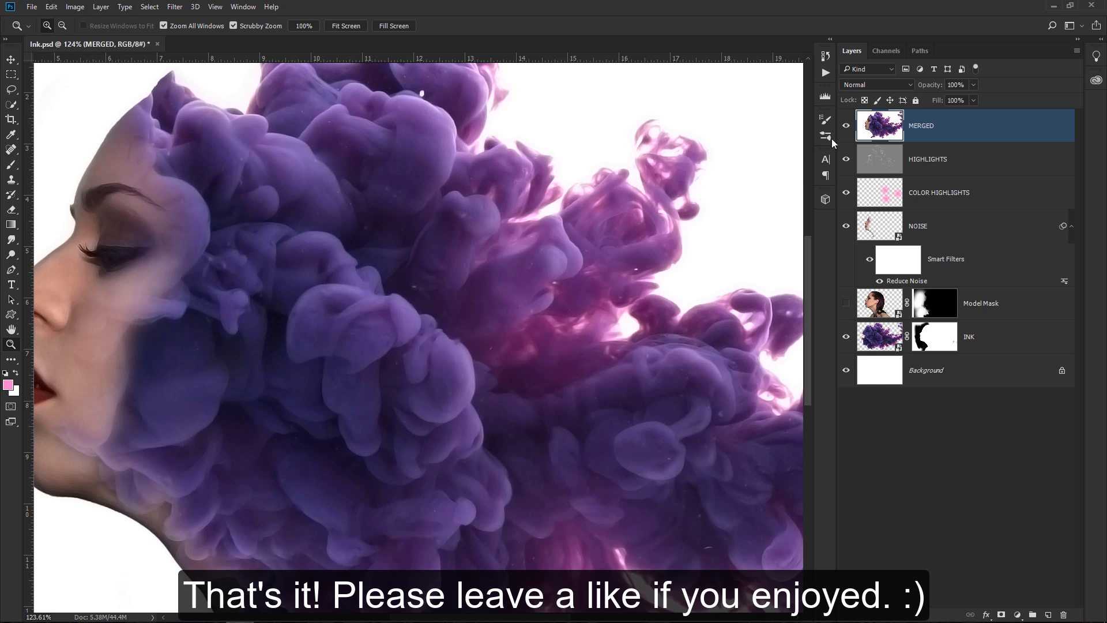